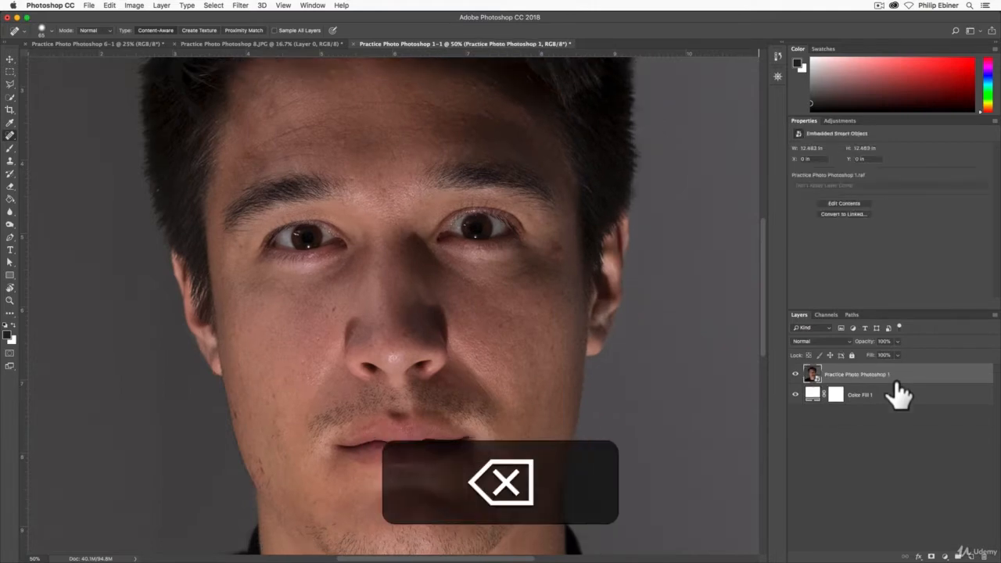
- Delete the Color Fill 1 layer and select the Practice Photo Photoshop 1 layer
{"action": "left_click", "coordinate": [907, 394]}
{"action": "key", "text": "BackSpace"}
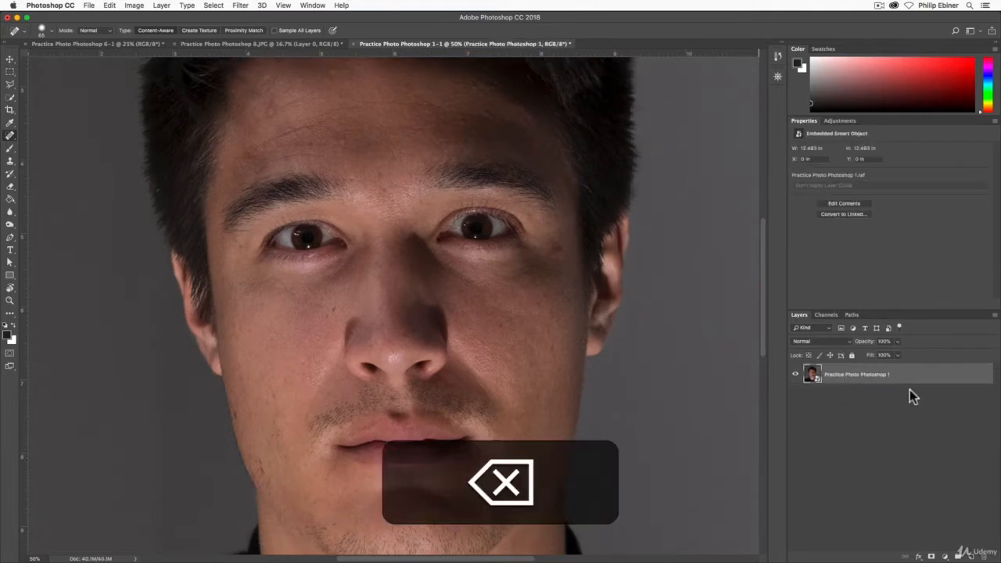
{"action": "left_click", "coordinate": [910, 390]}
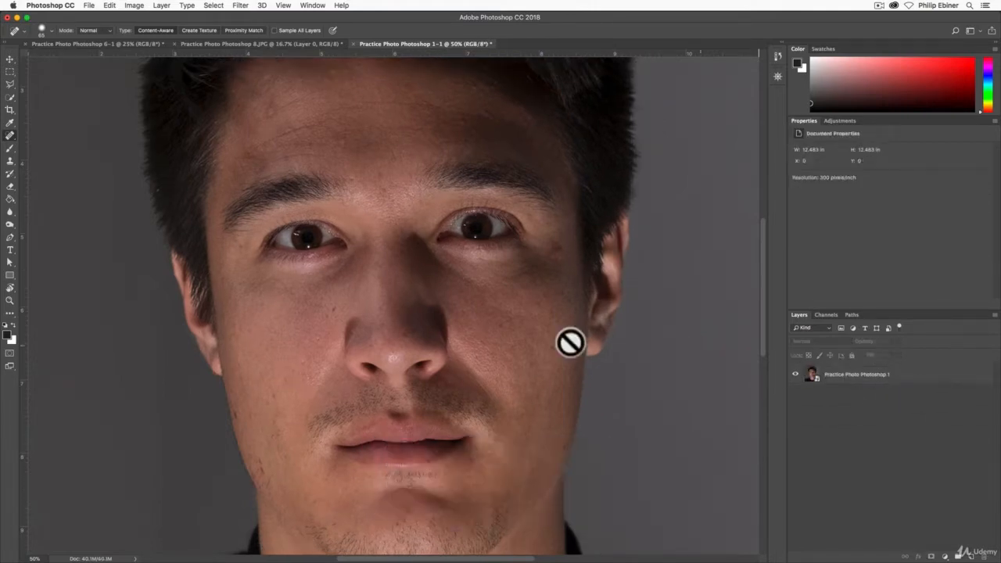
{"action": "left_click", "coordinate": [856, 374]}
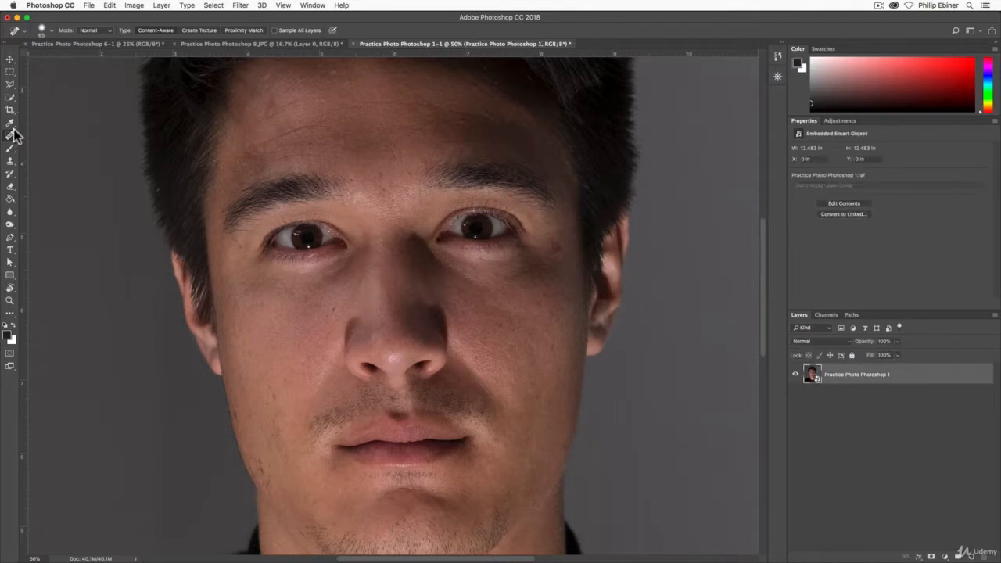
{"action": "left_click", "coordinate": [10, 136]}
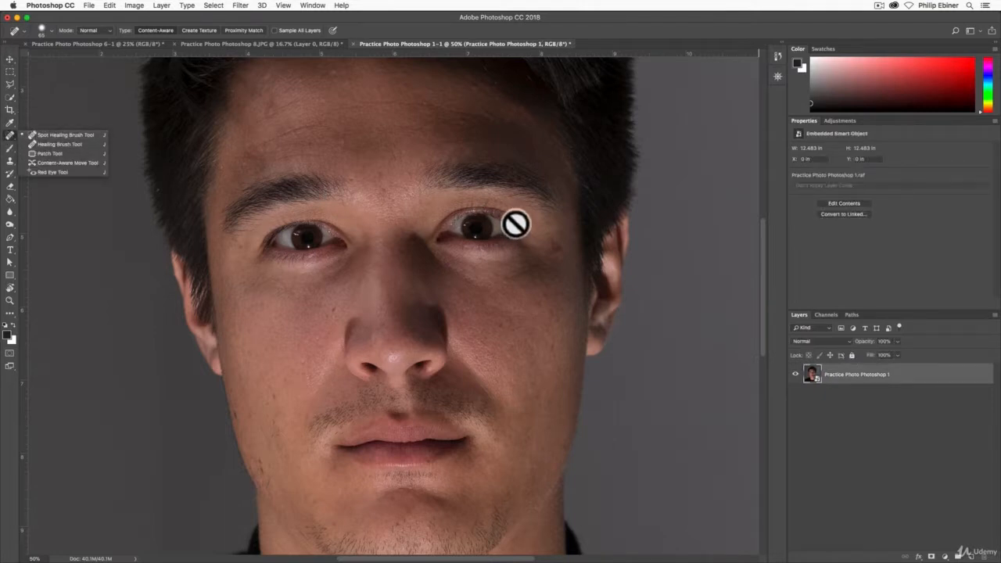
{"action": "left_click", "coordinate": [6, 138]}
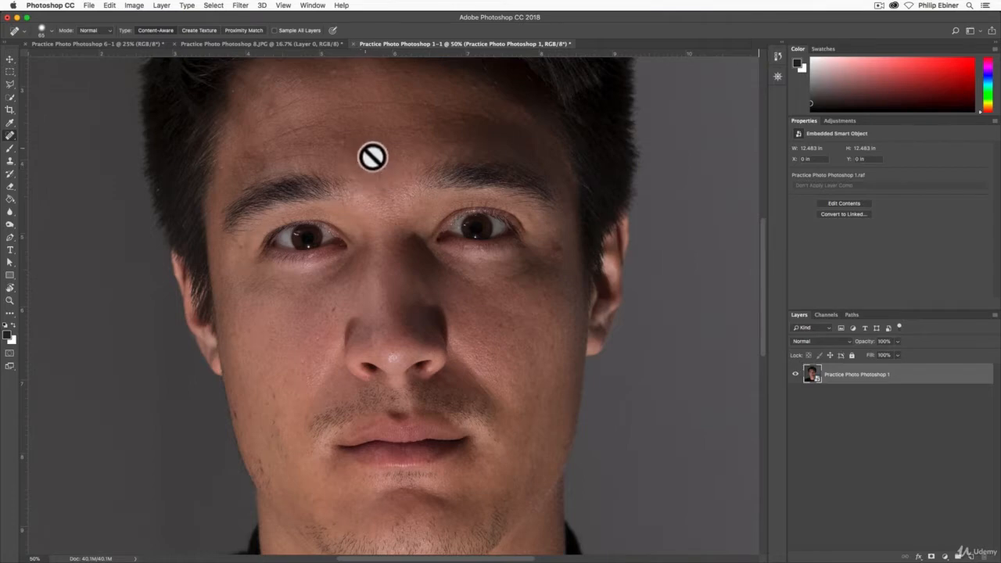
{"action": "left_click", "coordinate": [554, 259]}
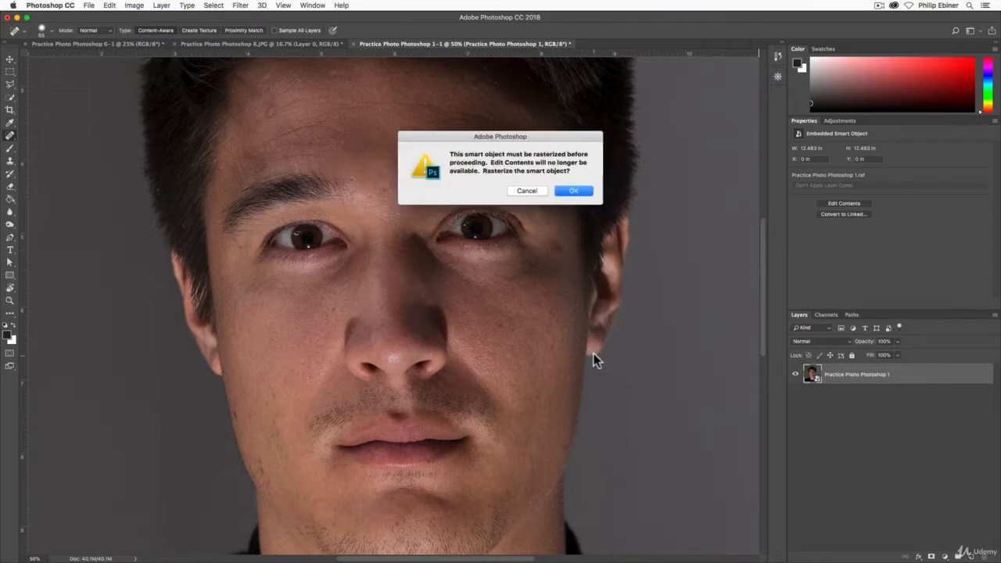
{"action": "left_click", "coordinate": [536, 192]}
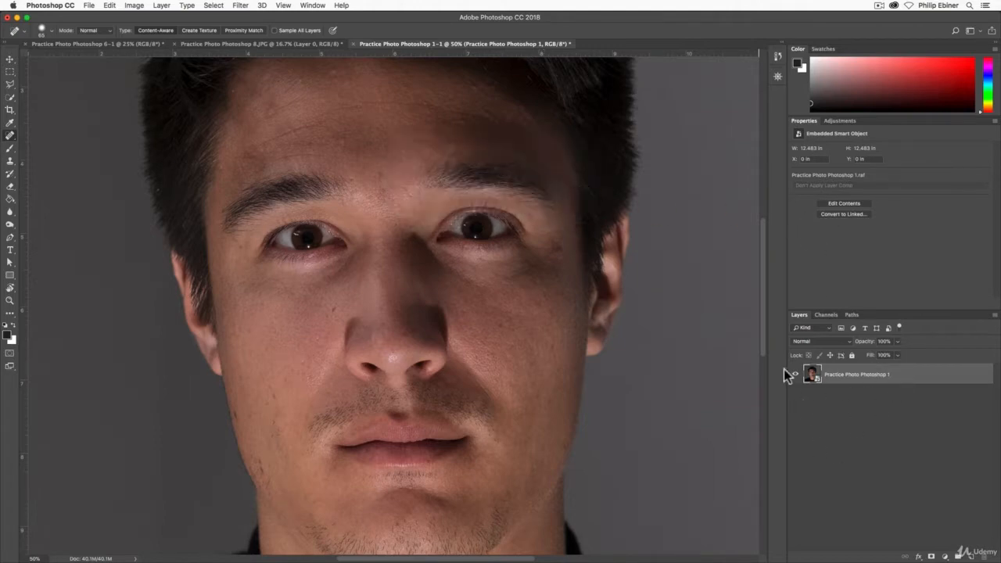
- Duplicate the Practice Photo Photoshop 1 layer and rename the copy Edits
{"action": "left_click_drag", "start_coordinate": [835, 381], "coordinate": [978, 551]}
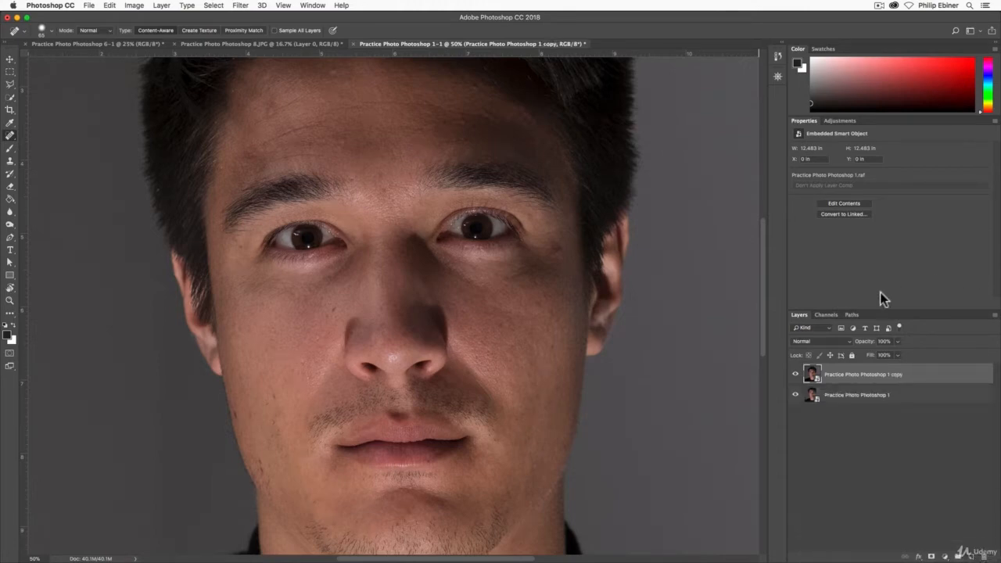
{"action": "left_click", "coordinate": [853, 397]}
{"action": "left_click", "coordinate": [864, 377]}
{"action": "left_click", "coordinate": [858, 398]}
{"action": "left_click", "coordinate": [798, 374]}
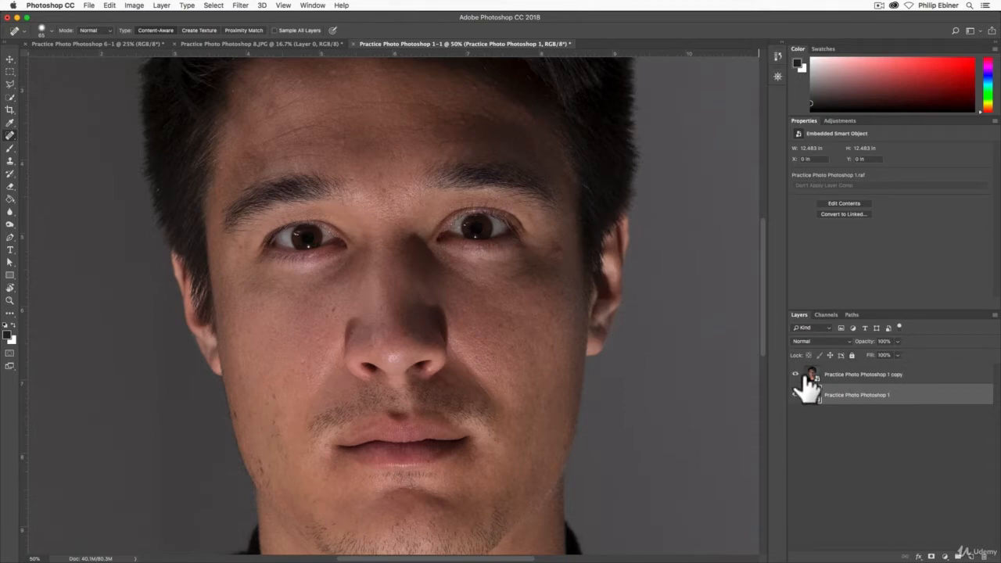
{"action": "left_click", "coordinate": [810, 376]}
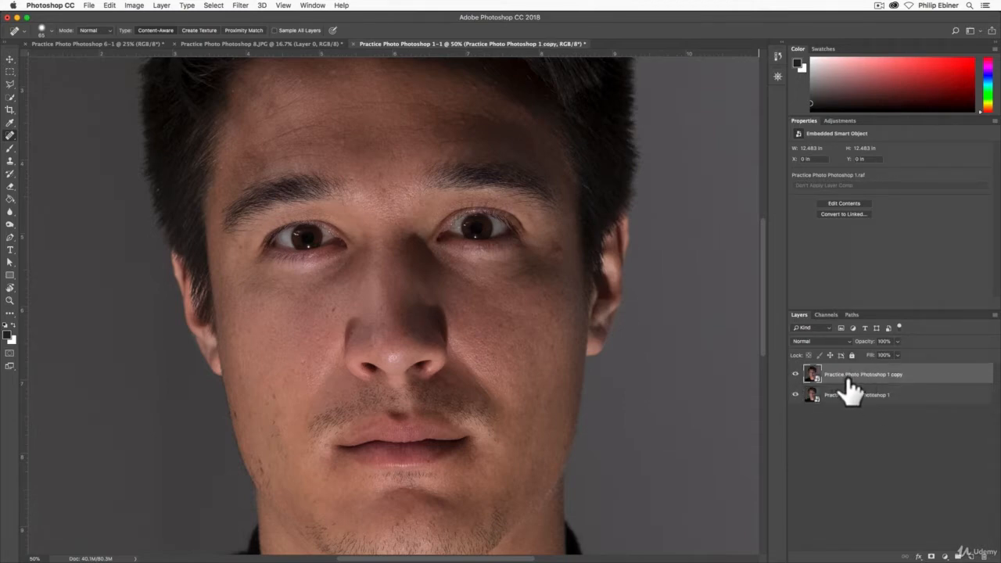
{"action": "double_click", "coordinate": [851, 376]}
{"action": "type", "text": "Edits"}
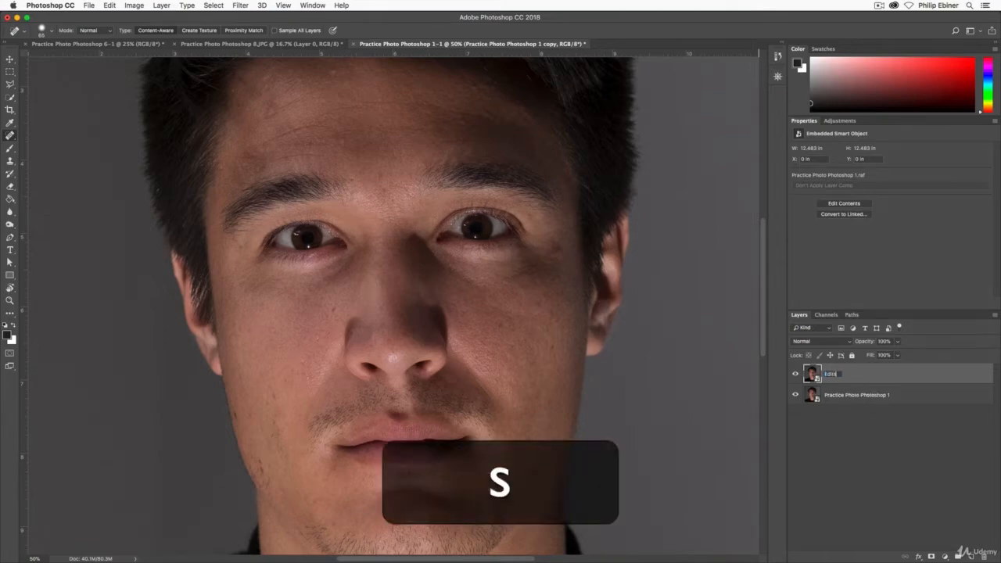
{"action": "left_click", "coordinate": [857, 422]}
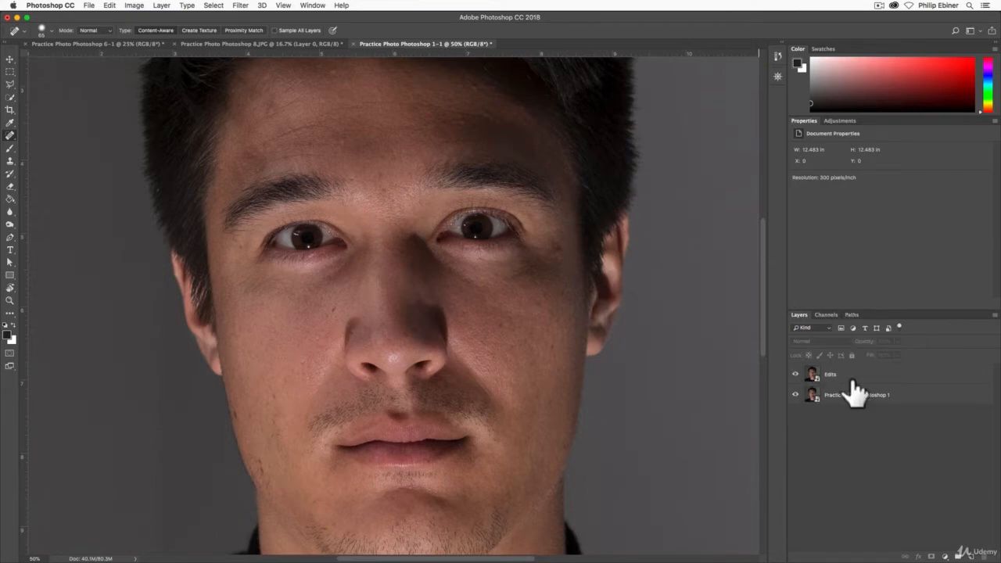
- Rasterize the smart object on the Edits layer so the Spot Healing Brush can retouch it
{"action": "left_click", "coordinate": [876, 396]}
{"action": "left_click_drag", "start_coordinate": [867, 375], "coordinate": [28, 188]}
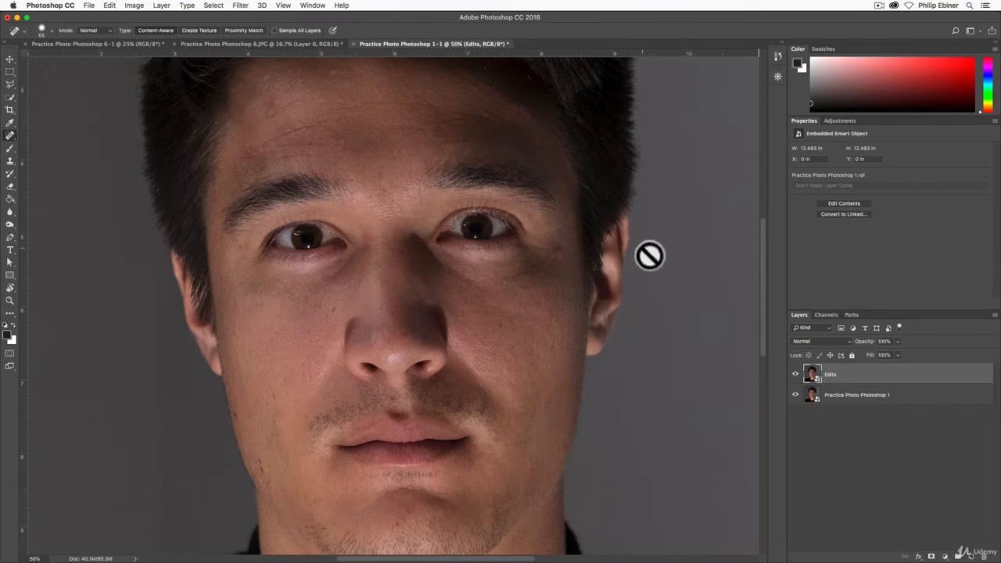
{"action": "left_click", "coordinate": [613, 290]}
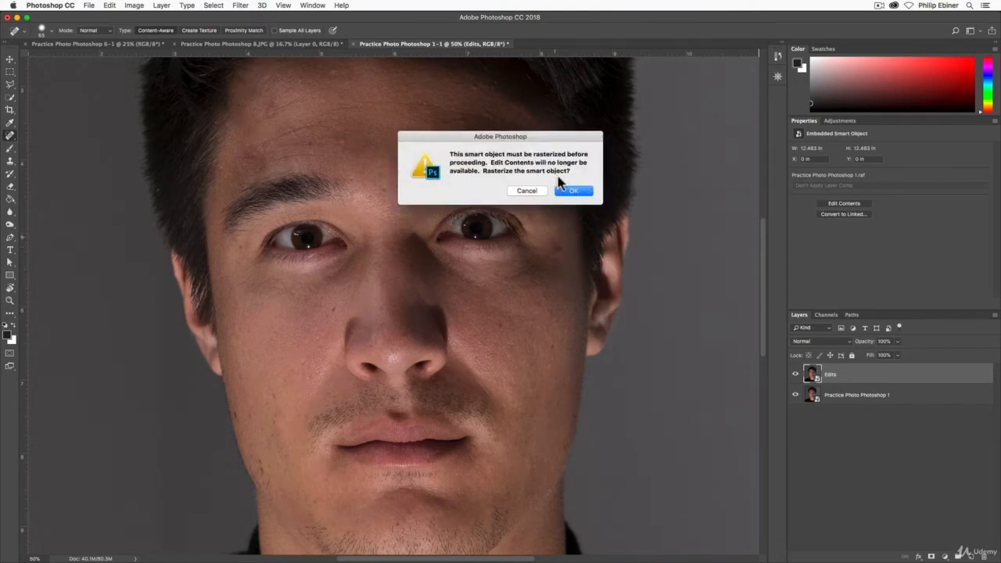
{"action": "left_click", "coordinate": [570, 192]}
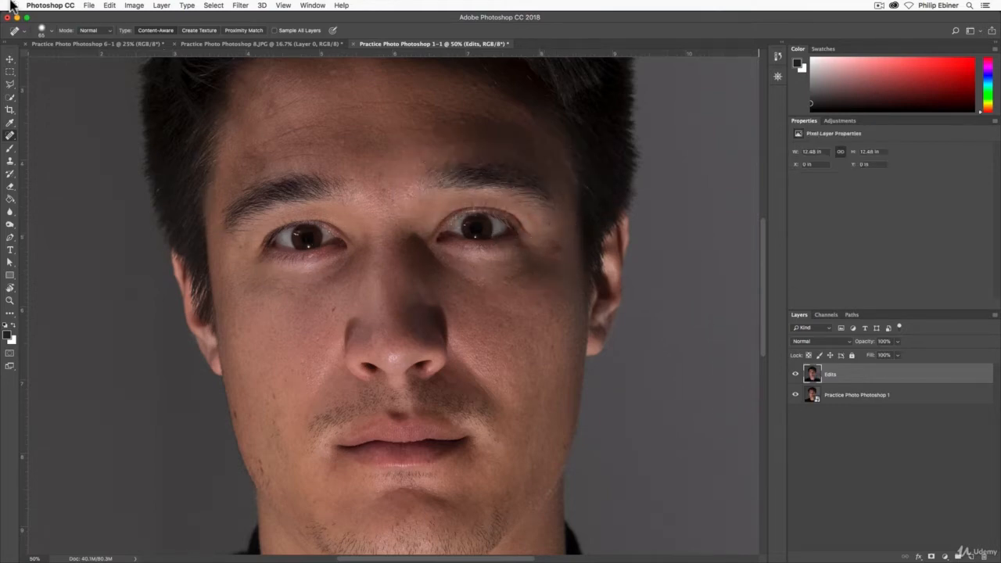
- Resize the Spot Healing Brush to about 80 px
{"action": "left_click", "coordinate": [50, 32]}
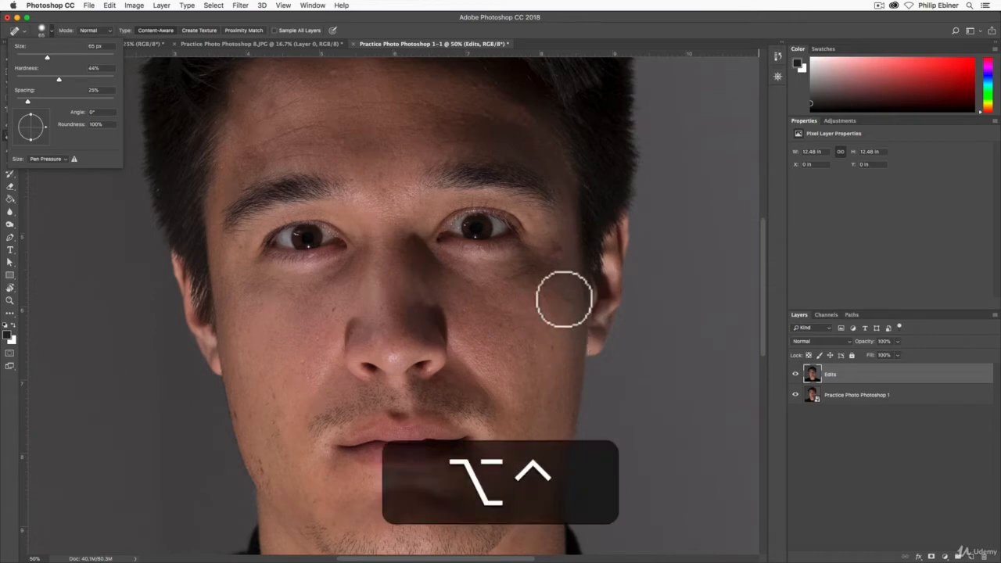
{"action": "mouse_move", "coordinate": [552, 257]}
{"action": "left_mouse_down"}
{"action": "mouse_move", "coordinate": [711, 263]}
{"action": "mouse_move", "coordinate": [492, 271]}
{"action": "mouse_move", "coordinate": [624, 271]}
{"action": "mouse_move", "coordinate": [545, 272]}
{"action": "mouse_move", "coordinate": [548, 54]}
{"action": "mouse_move", "coordinate": [571, 422]}
{"action": "mouse_move", "coordinate": [564, 446]}
{"action": "mouse_move", "coordinate": [558, 86]}
{"action": "left_mouse_up"}
{"action": "mouse_move", "coordinate": [558, 134]}
{"action": "left_mouse_down"}
{"action": "mouse_move", "coordinate": [558, 211]}
{"action": "mouse_move", "coordinate": [559, 60]}
{"action": "mouse_move", "coordinate": [560, 364]}
{"action": "mouse_move", "coordinate": [566, 240]}
{"action": "mouse_move", "coordinate": [590, 238]}
{"action": "mouse_move", "coordinate": [543, 240]}
{"action": "left_mouse_up"}
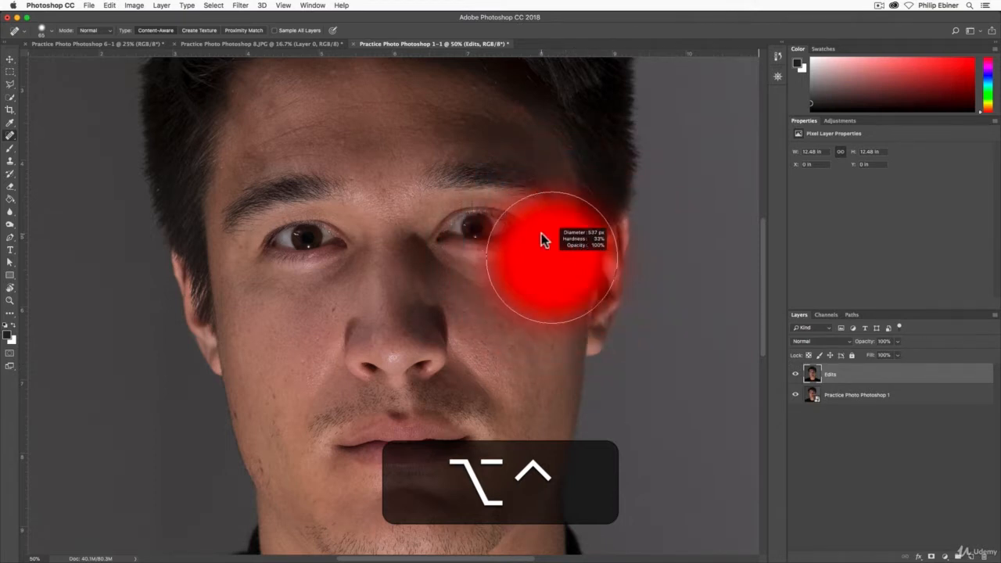
{"action": "mouse_move", "coordinate": [541, 233]}
{"action": "left_mouse_down"}
{"action": "mouse_move", "coordinate": [479, 258]}
{"action": "mouse_move", "coordinate": [491, 260]}
{"action": "left_mouse_up"}
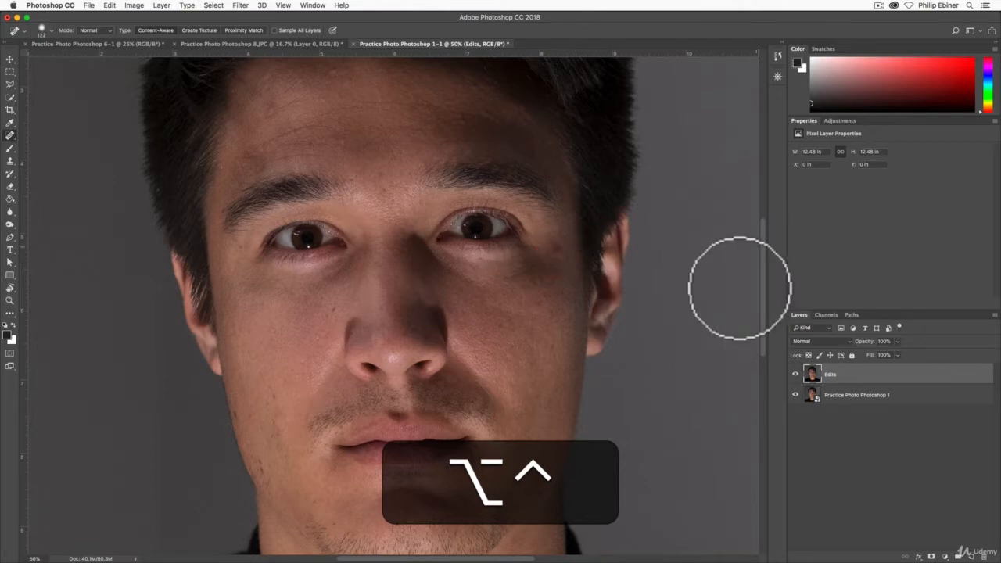
{"action": "mouse_move", "coordinate": [526, 347]}
{"action": "left_mouse_down"}
{"action": "mouse_move", "coordinate": [518, 351]}
{"action": "mouse_move", "coordinate": [532, 356]}
{"action": "left_mouse_up"}
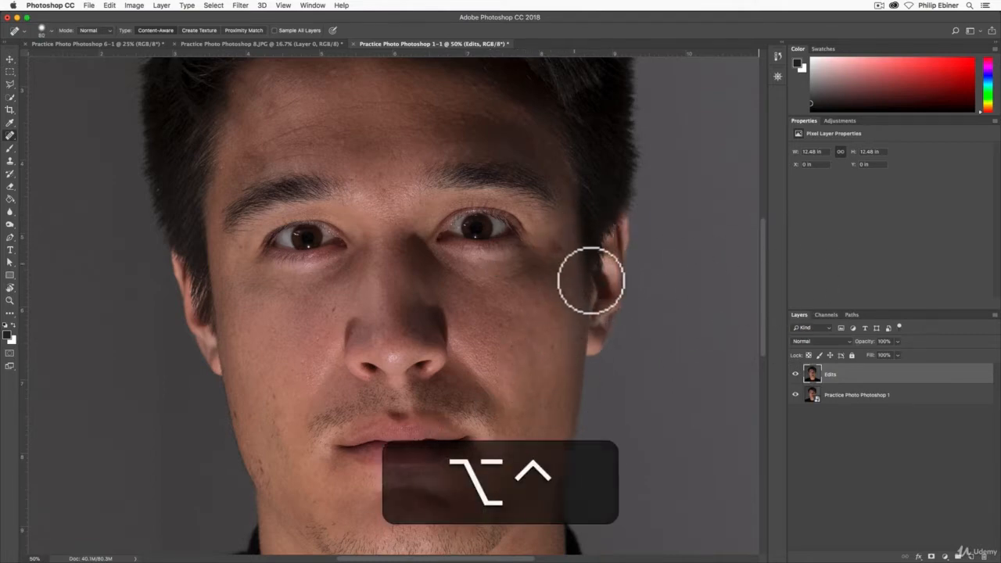
- Remove the red blemish beside the outer corner of the eye with the Spot Healing Brush
{"action": "key", "text": "z"}
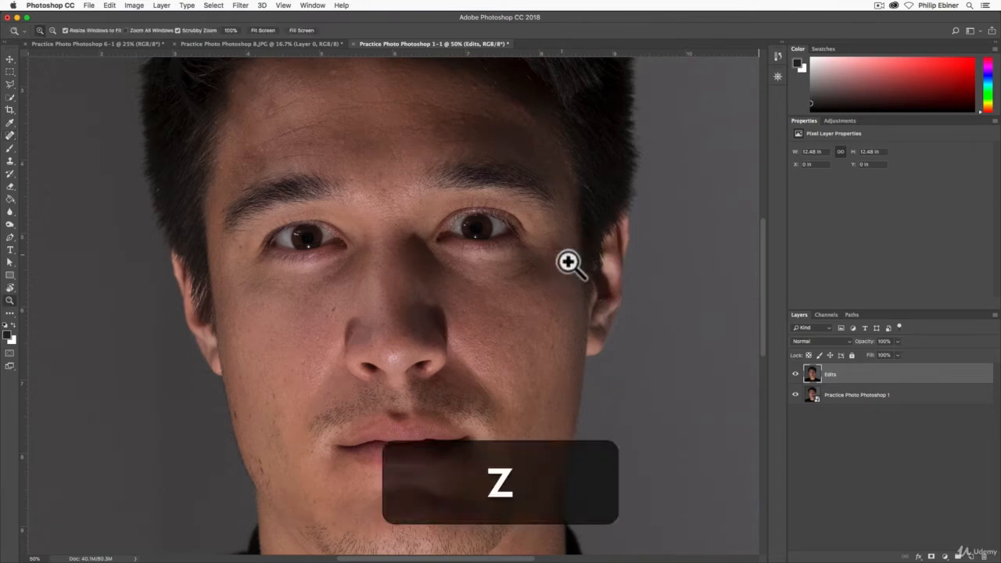
{"action": "left_click", "coordinate": [570, 264]}
{"action": "left_click", "coordinate": [569, 263]}
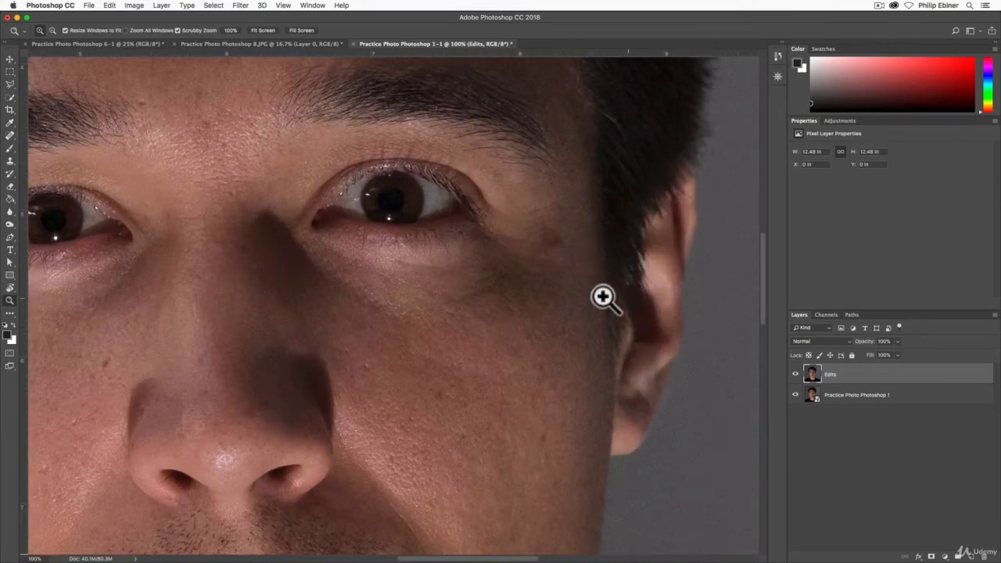
{"action": "left_click", "coordinate": [11, 136]}
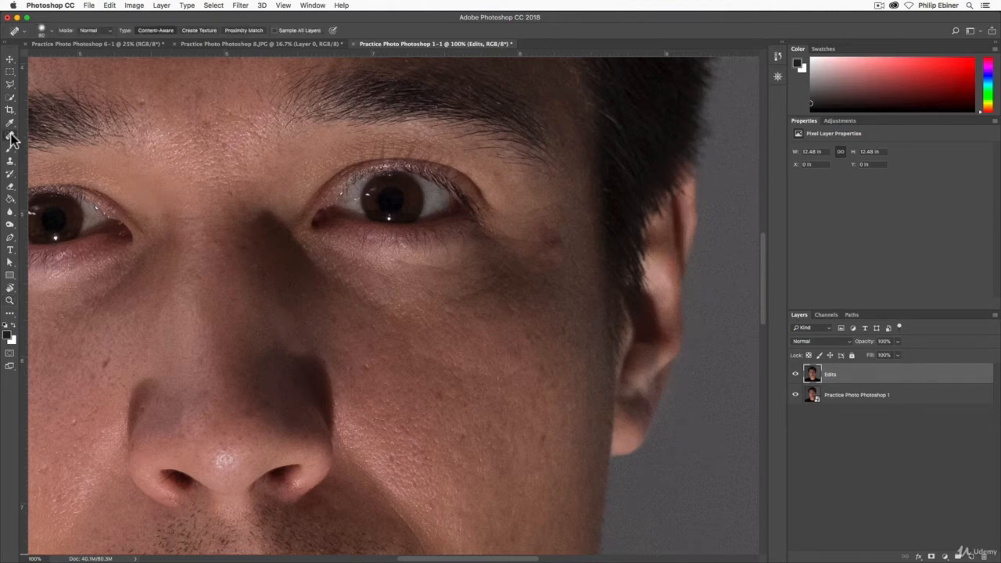
{"action": "right_click", "coordinate": [10, 137]}
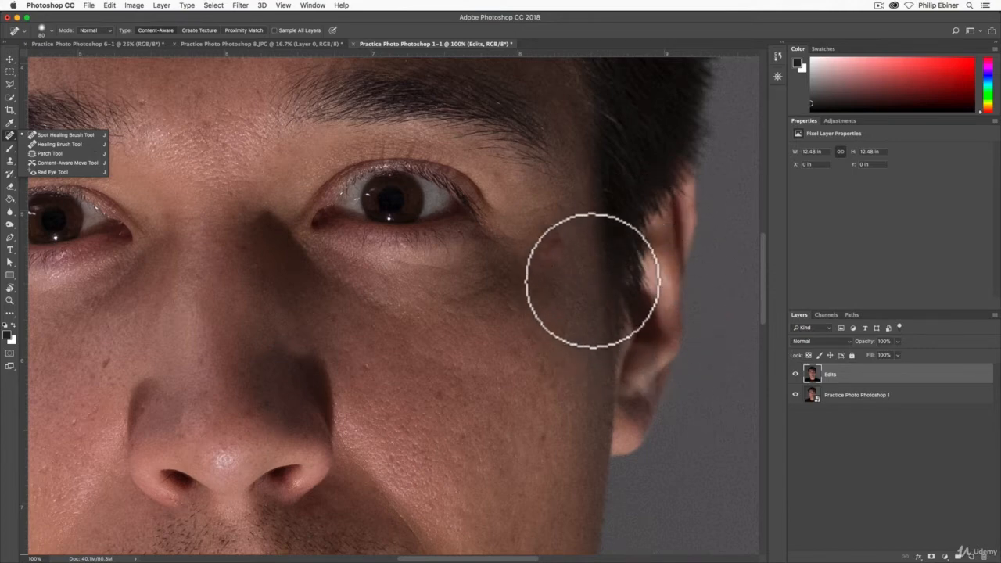
{"action": "left_click", "coordinate": [591, 280]}
{"action": "mouse_move", "coordinate": [591, 285]}
{"action": "left_mouse_down"}
{"action": "mouse_move", "coordinate": [603, 297]}
{"action": "mouse_move", "coordinate": [584, 284]}
{"action": "mouse_move", "coordinate": [588, 291]}
{"action": "left_mouse_up"}
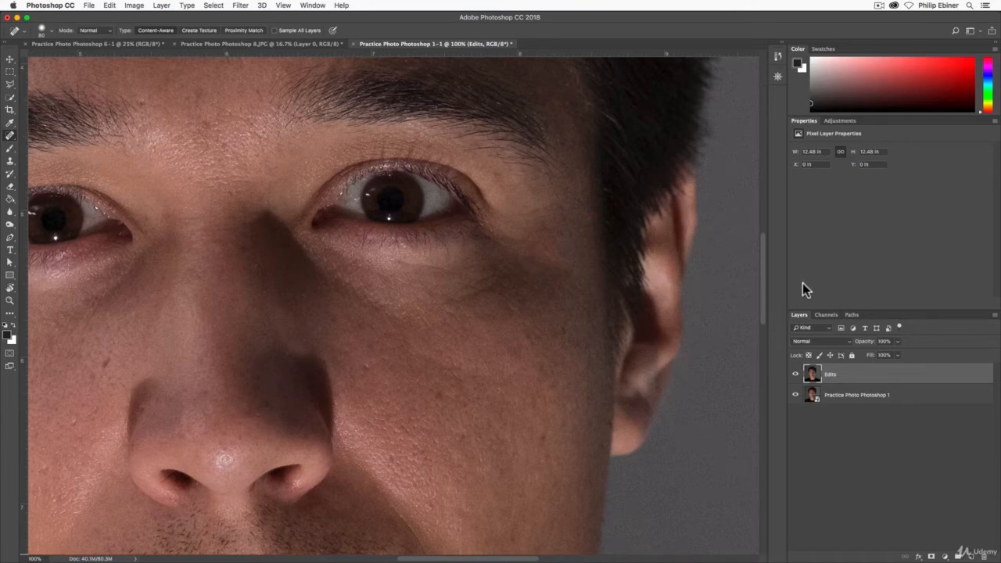
- Toggle the Edits layer's visibility to compare before and after, and undo the spot healing of the blemish
{"action": "left_click", "coordinate": [797, 375]}
{"action": "left_click", "coordinate": [798, 376]}
{"action": "left_click", "coordinate": [798, 375]}
{"action": "left_click", "coordinate": [798, 375]}
{"action": "left_click", "coordinate": [798, 376]}
{"action": "left_click", "coordinate": [798, 375]}
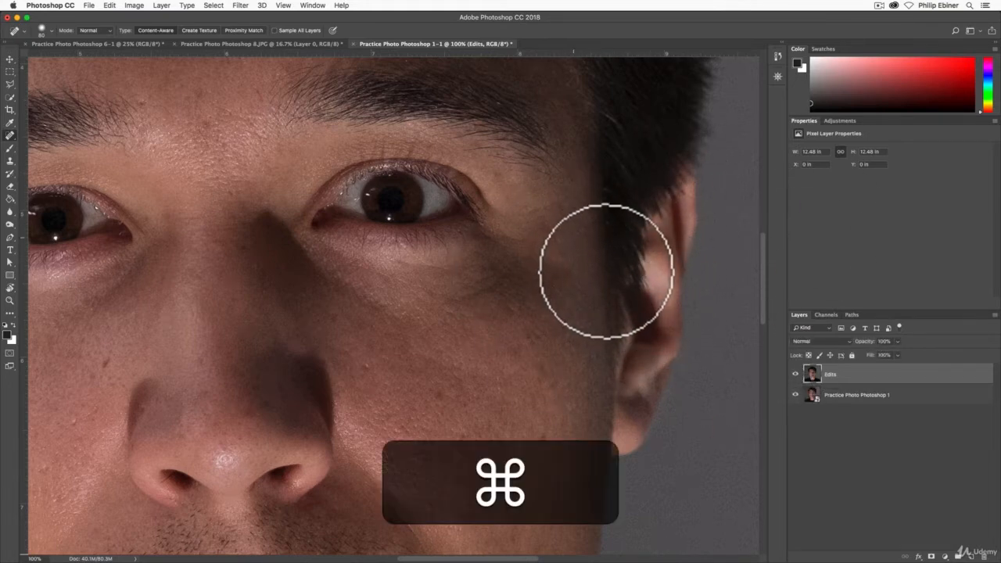
{"action": "key", "text": "super+z"}
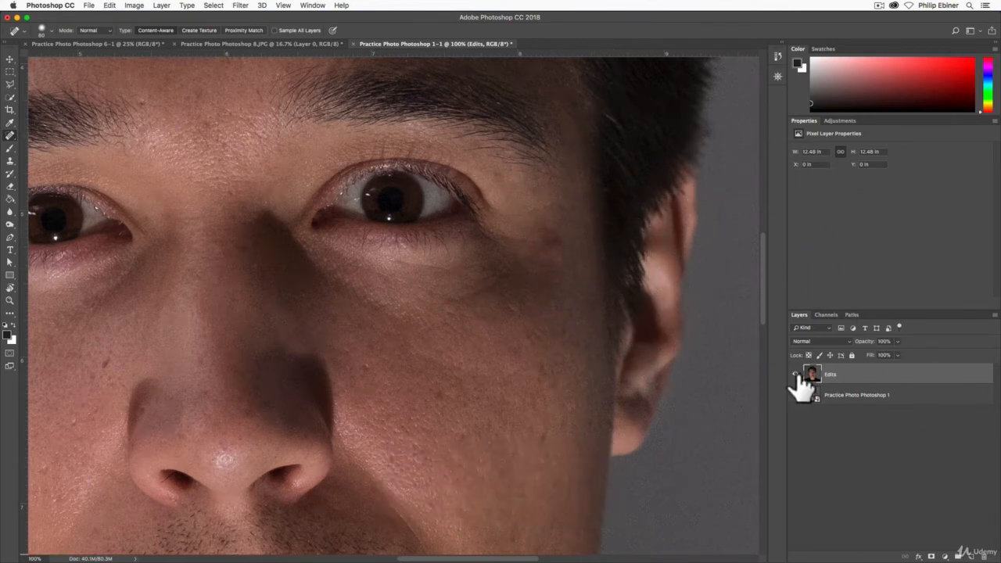
- Switch to the Healing Brush and sample clean skin on the cheek below the red blemish
{"action": "right_click", "coordinate": [10, 135]}
{"action": "left_click", "coordinate": [55, 145]}
{"action": "left_click", "coordinate": [534, 258]}
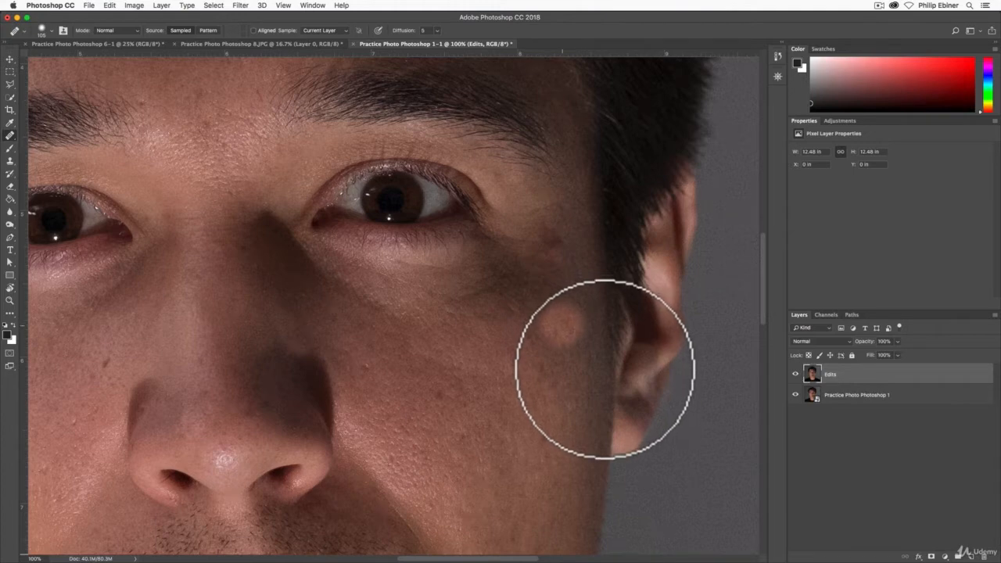
{"action": "key", "text": "alt"}
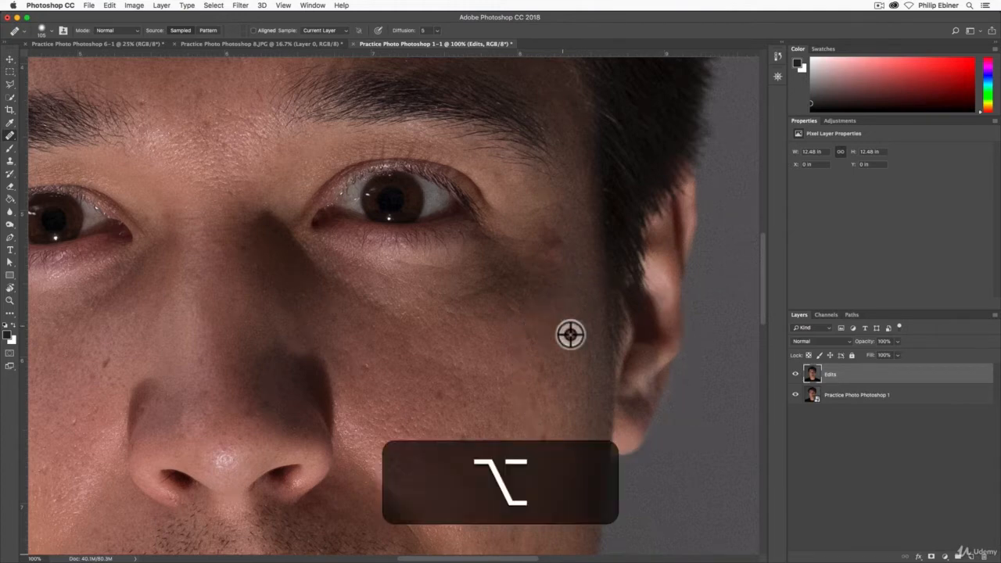
{"action": "left_click", "coordinate": [565, 334], "text": "alt"}
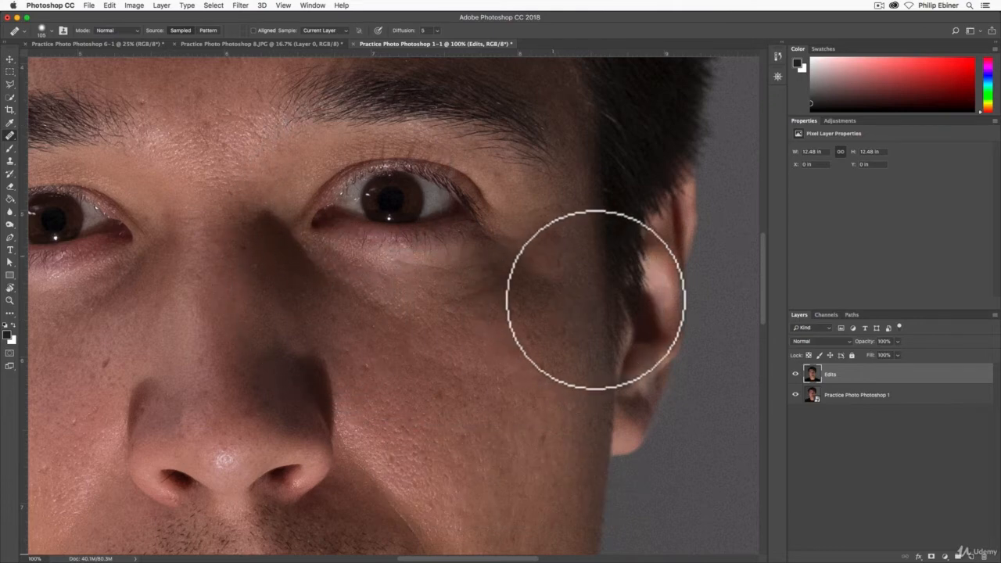
- Try covering the red blemish with the Healing Brush using the eye's pupil as the sample, and undo it
{"action": "key", "text": "alt"}
{"action": "left_click", "coordinate": [401, 208], "text": "alt"}
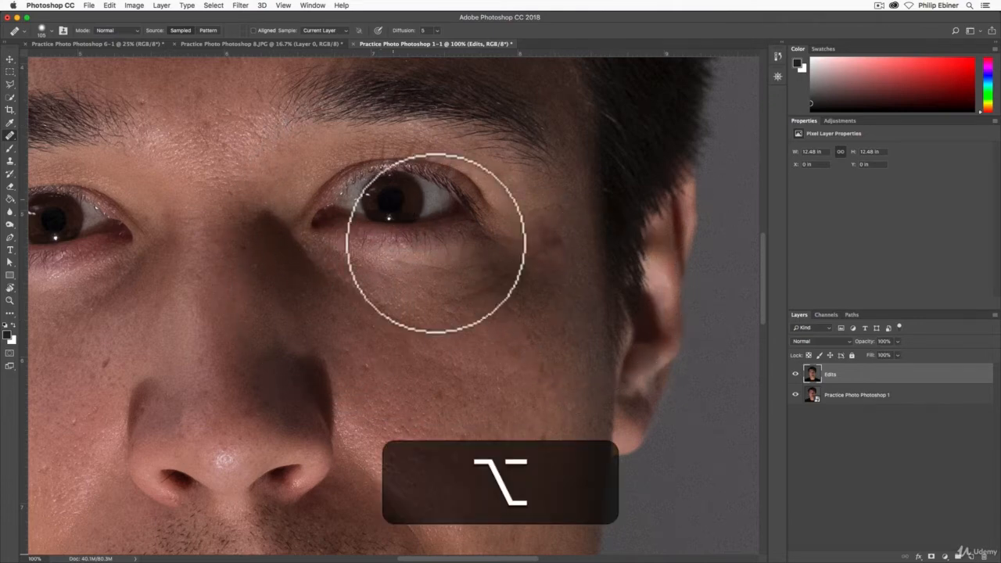
{"action": "left_click", "coordinate": [547, 262]}
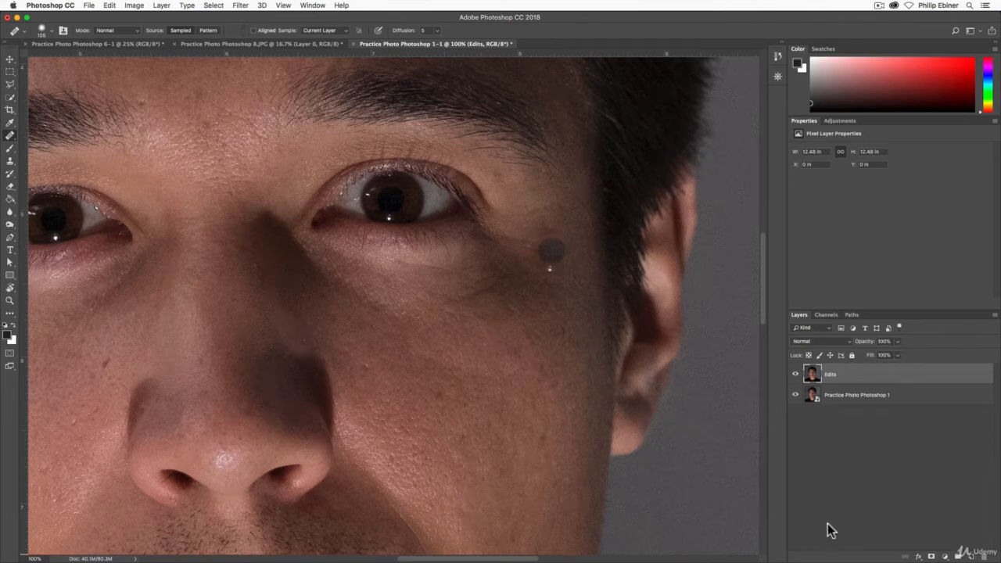
{"action": "key", "text": "super+z"}
- Sample the clean cheek skin below the blemish again and heal the red spot beside the eye with it
{"action": "key", "text": "alt"}
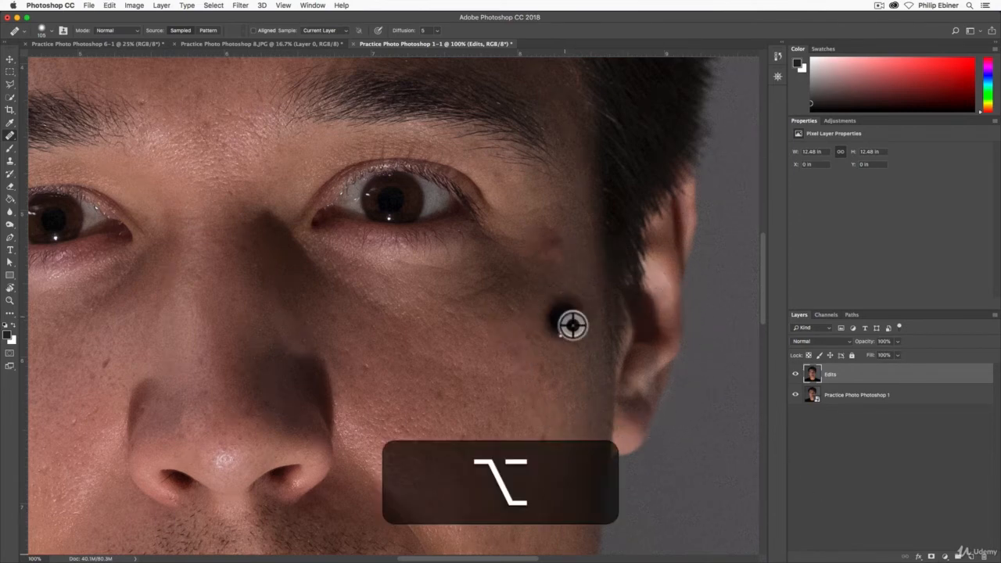
{"action": "left_click", "coordinate": [570, 322], "text": "alt"}
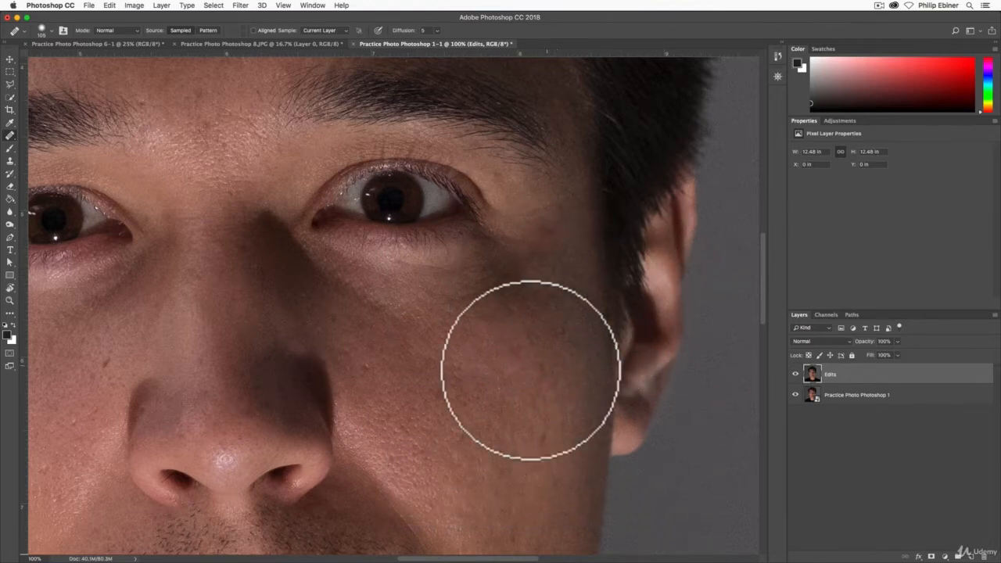
{"action": "right_click", "coordinate": [9, 137]}
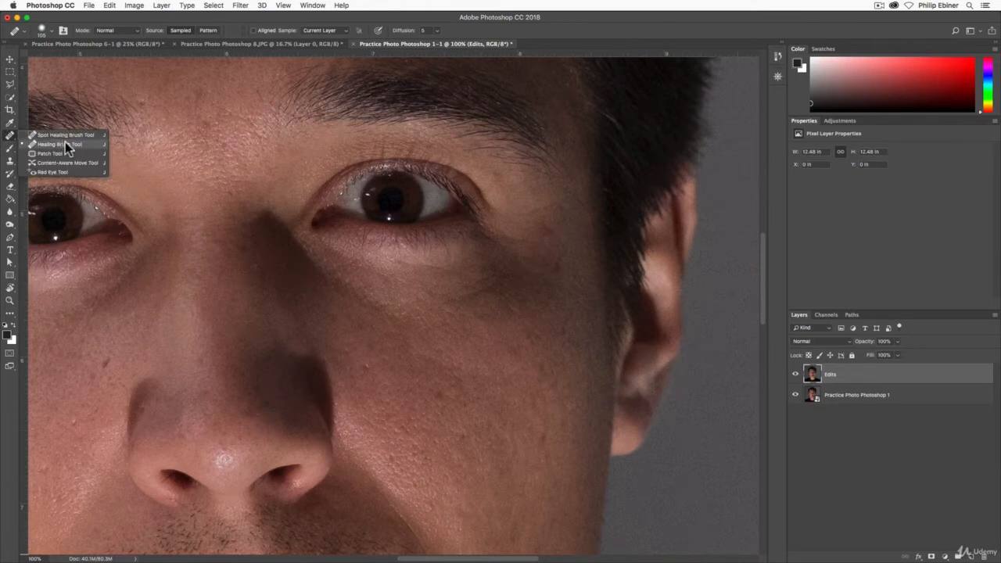
{"action": "left_click", "coordinate": [12, 140]}
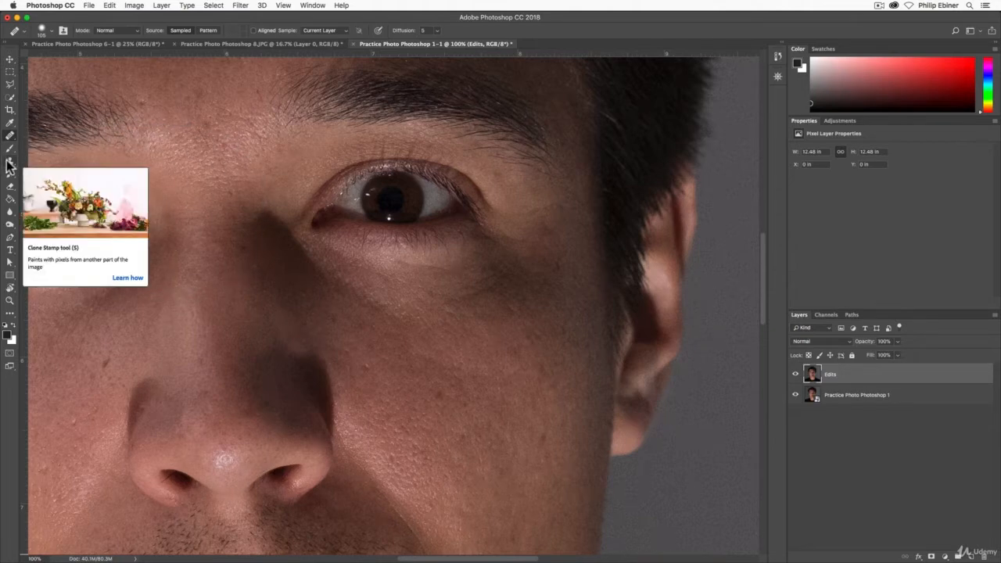
- Switch to the Clone Stamp tool, enlarge its brush enough to cover a whole eye, and undo the test stroke
{"action": "left_click", "coordinate": [9, 163]}
{"action": "left_click", "coordinate": [56, 161]}
{"action": "key", "text": "bracketright"}
{"action": "key", "text": "bracketright"}
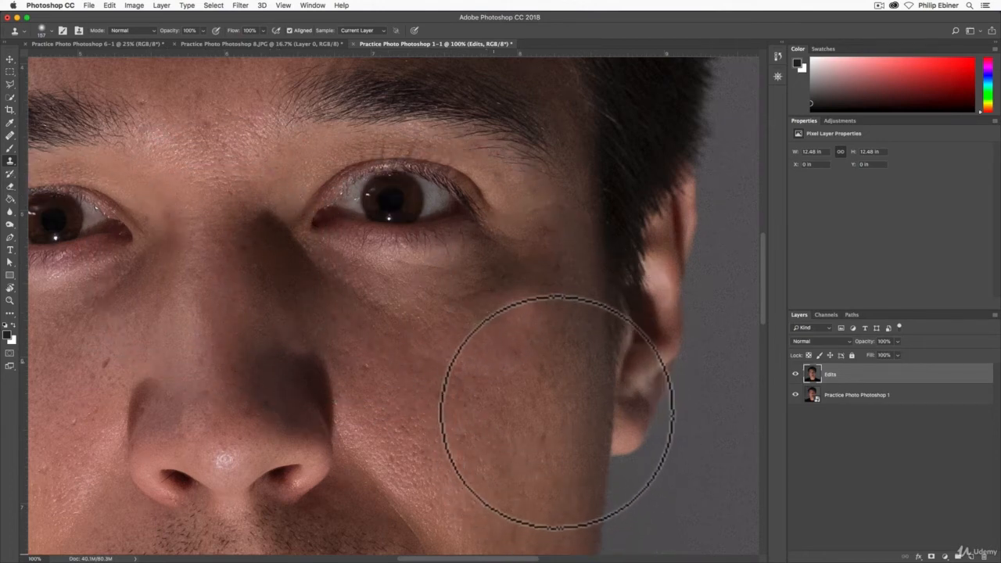
{"action": "left_click_drag", "start_coordinate": [270, 266], "coordinate": [476, 254]}
{"action": "mouse_move", "coordinate": [663, 279]}
{"action": "left_mouse_down"}
{"action": "mouse_move", "coordinate": [644, 263]}
{"action": "mouse_move", "coordinate": [649, 279]}
{"action": "left_mouse_up"}
{"action": "mouse_move", "coordinate": [588, 223]}
{"action": "left_mouse_down"}
{"action": "mouse_move", "coordinate": [646, 233]}
{"action": "mouse_move", "coordinate": [568, 227]}
{"action": "mouse_move", "coordinate": [603, 231]}
{"action": "left_mouse_up"}
{"action": "key", "text": "super+z"}
- Sample the pupil of the eye on the shadowed side and clone a third eye between the eyebrows, undoing the overly wide stroke
{"action": "key", "text": "alt"}
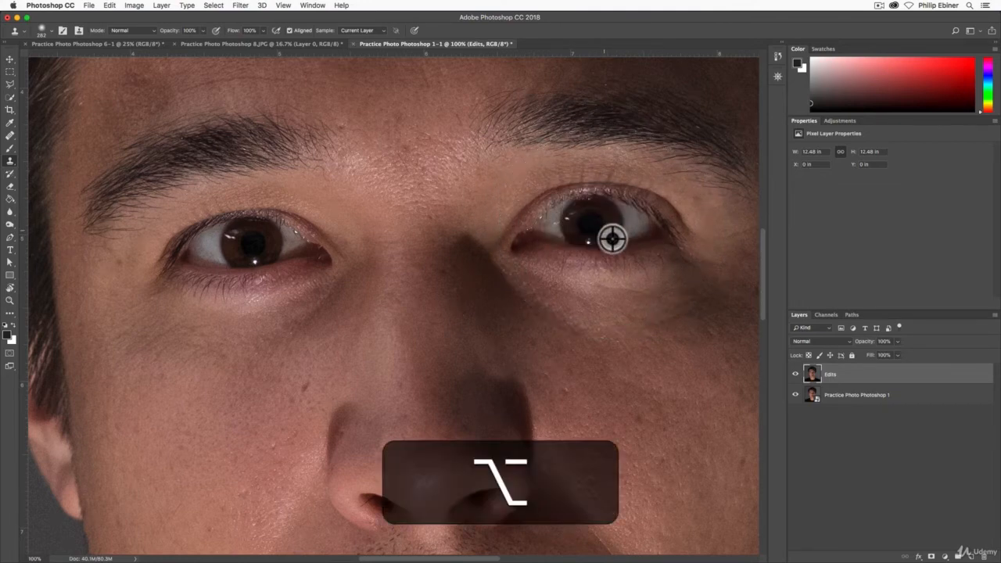
{"action": "left_click", "coordinate": [596, 228], "text": "alt"}
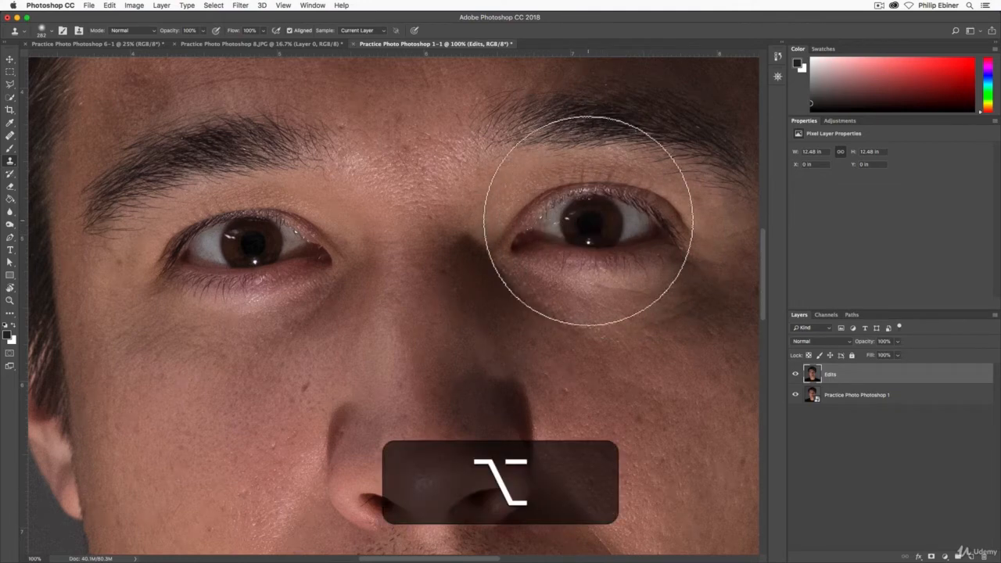
{"action": "mouse_move", "coordinate": [408, 191]}
{"action": "left_mouse_down"}
{"action": "mouse_move", "coordinate": [414, 162]}
{"action": "mouse_move", "coordinate": [415, 180]}
{"action": "mouse_move", "coordinate": [405, 173]}
{"action": "mouse_move", "coordinate": [425, 180]}
{"action": "mouse_move", "coordinate": [408, 183]}
{"action": "mouse_move", "coordinate": [428, 176]}
{"action": "mouse_move", "coordinate": [389, 162]}
{"action": "mouse_move", "coordinate": [369, 177]}
{"action": "mouse_move", "coordinate": [395, 196]}
{"action": "mouse_move", "coordinate": [436, 158]}
{"action": "left_mouse_up"}
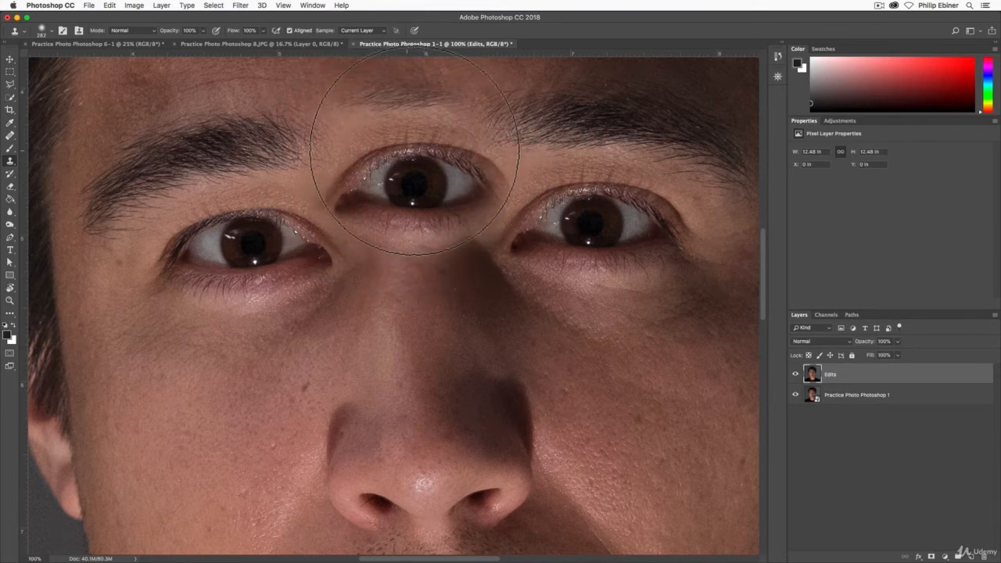
{"action": "mouse_move", "coordinate": [352, 150]}
{"action": "left_mouse_down"}
{"action": "mouse_move", "coordinate": [188, 165]}
{"action": "mouse_move", "coordinate": [199, 273]}
{"action": "mouse_move", "coordinate": [335, 197]}
{"action": "mouse_move", "coordinate": [168, 312]}
{"action": "mouse_move", "coordinate": [313, 170]}
{"action": "mouse_move", "coordinate": [222, 432]}
{"action": "mouse_move", "coordinate": [2, 257]}
{"action": "mouse_move", "coordinate": [287, 201]}
{"action": "mouse_move", "coordinate": [498, 477]}
{"action": "mouse_move", "coordinate": [206, 420]}
{"action": "mouse_move", "coordinate": [405, 173]}
{"action": "left_mouse_up"}
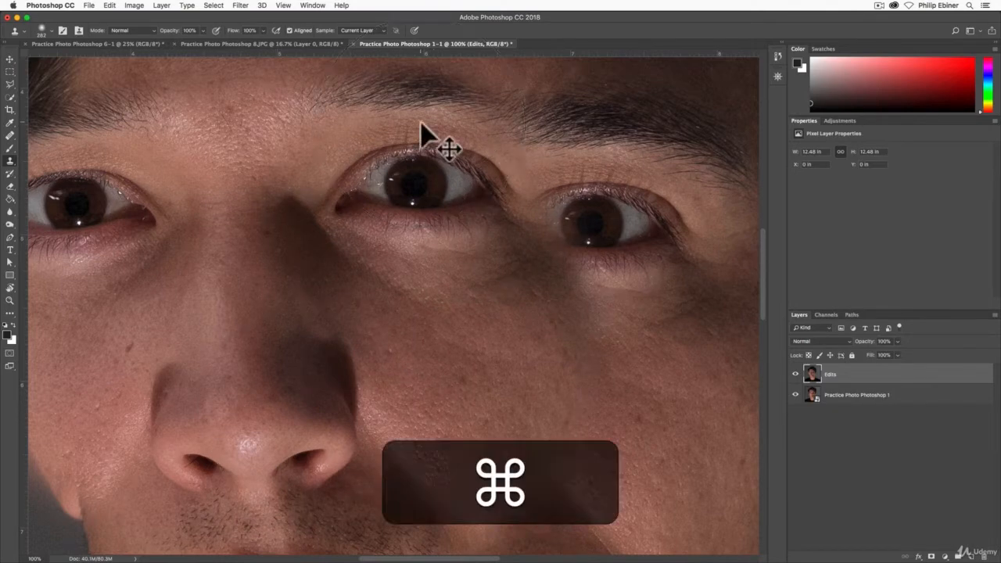
{"action": "key", "text": "super+z"}
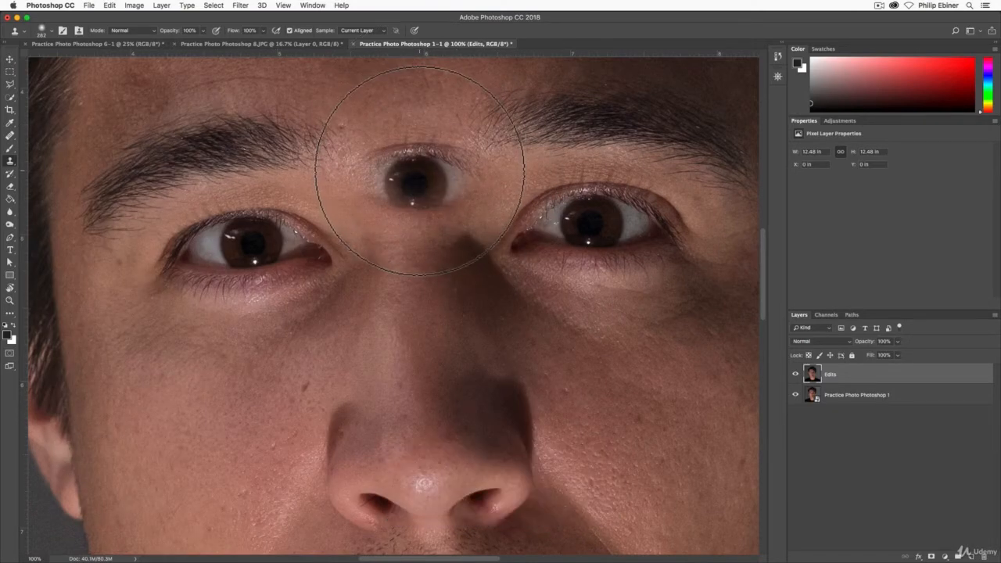
{"action": "mouse_move", "coordinate": [420, 169]}
{"action": "left_mouse_down"}
{"action": "mouse_move", "coordinate": [400, 192]}
{"action": "mouse_move", "coordinate": [440, 183]}
{"action": "mouse_move", "coordinate": [404, 155]}
{"action": "left_mouse_up"}
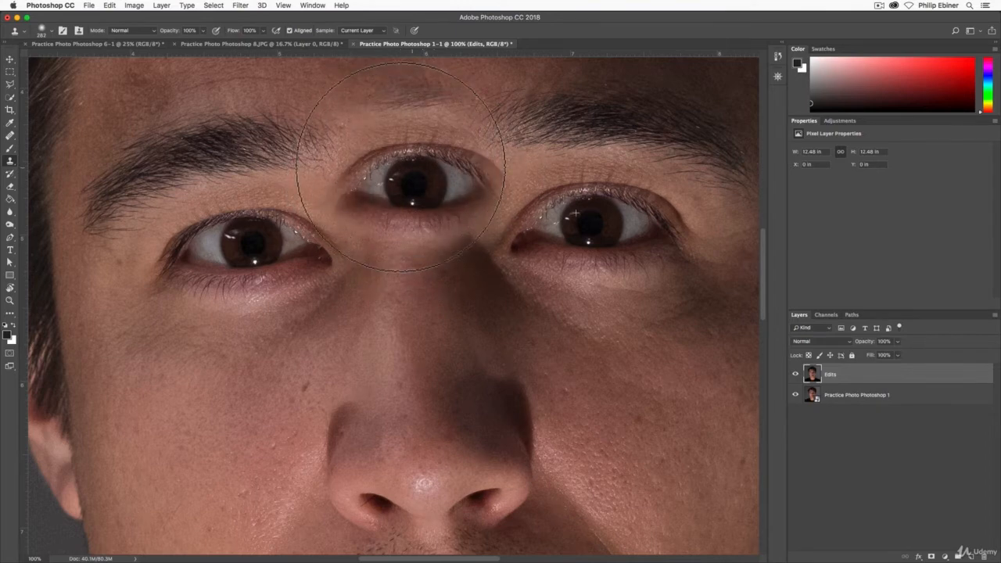
- Blur the grey backdrop around the head with the Blur tool at 100% strength and a very large brush
{"action": "left_click", "coordinate": [11, 214]}
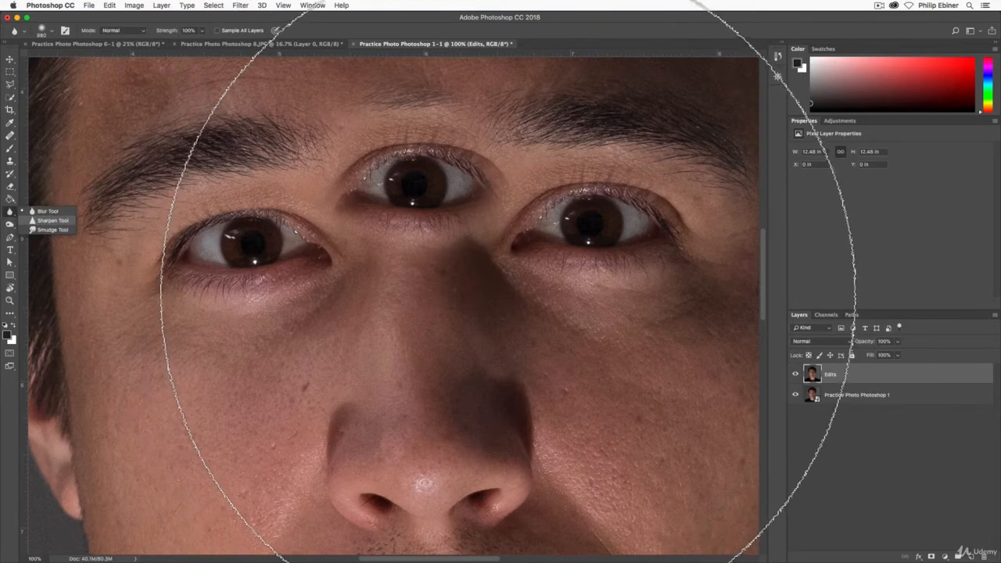
{"action": "key", "text": "alt+z"}
{"action": "left_click", "coordinate": [486, 288], "text": "alt"}
{"action": "left_click", "coordinate": [439, 318], "text": "alt"}
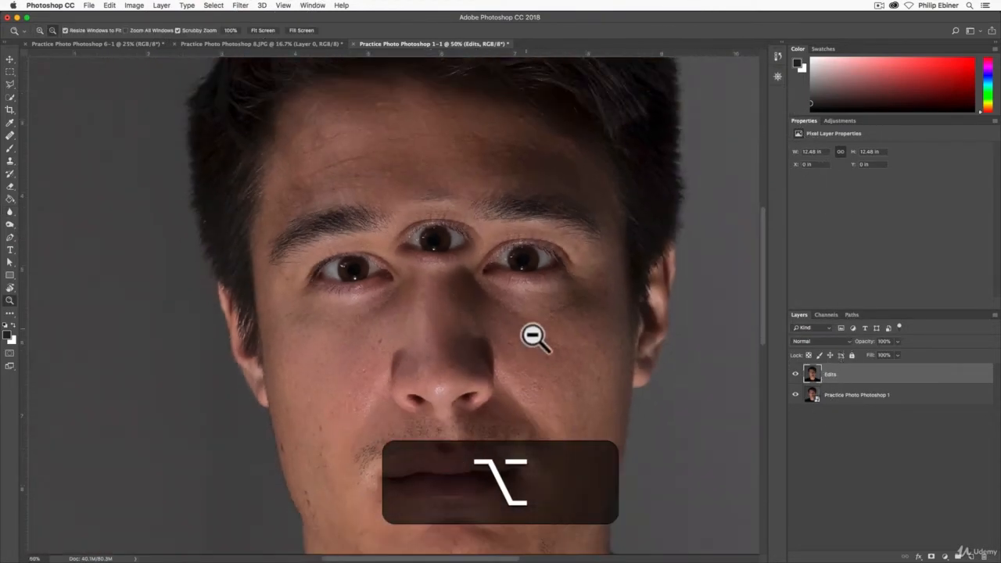
{"action": "left_click", "coordinate": [533, 334], "text": "alt"}
{"action": "left_click_drag", "start_coordinate": [538, 339], "coordinate": [470, 289]}
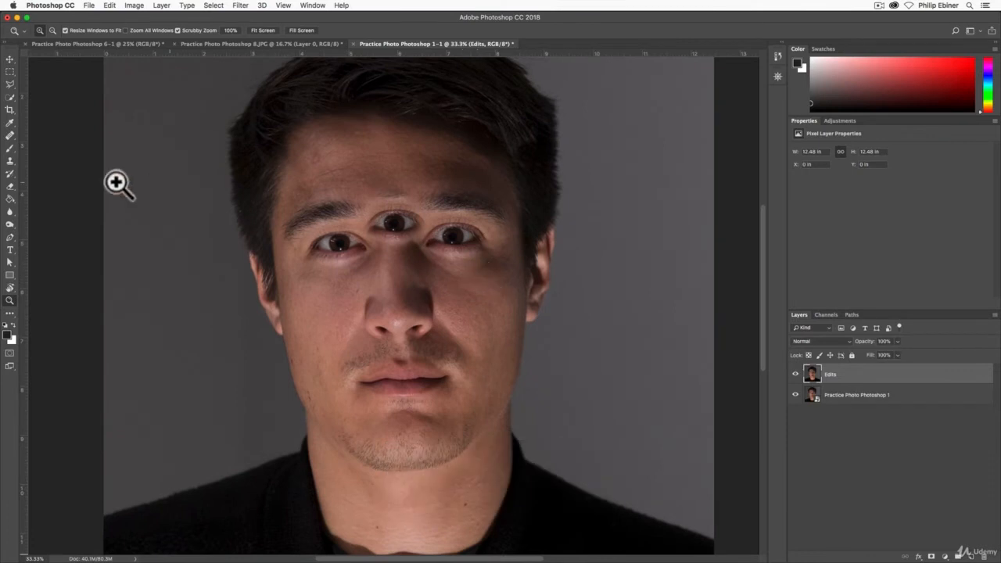
{"action": "left_click", "coordinate": [12, 211]}
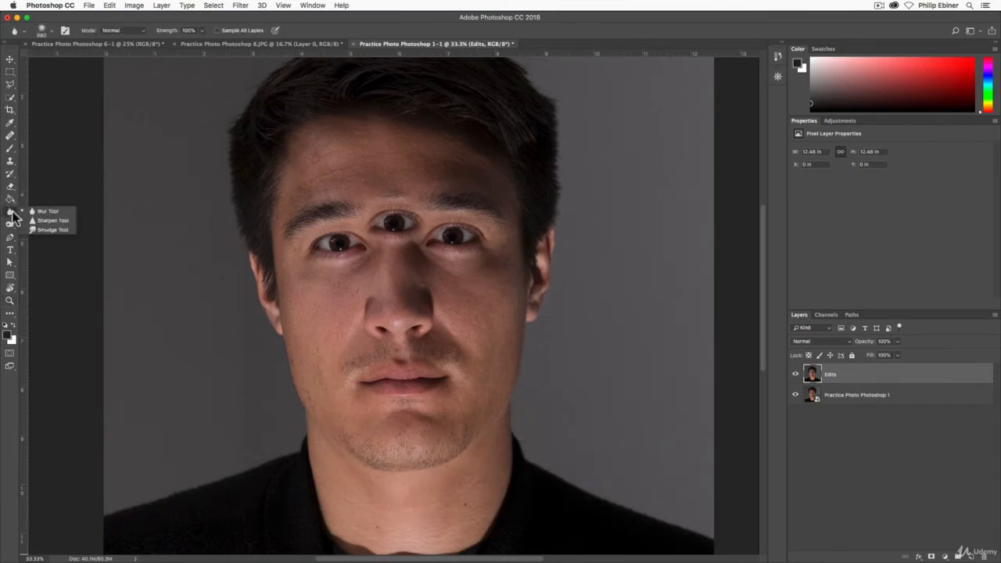
{"action": "left_click", "coordinate": [47, 212]}
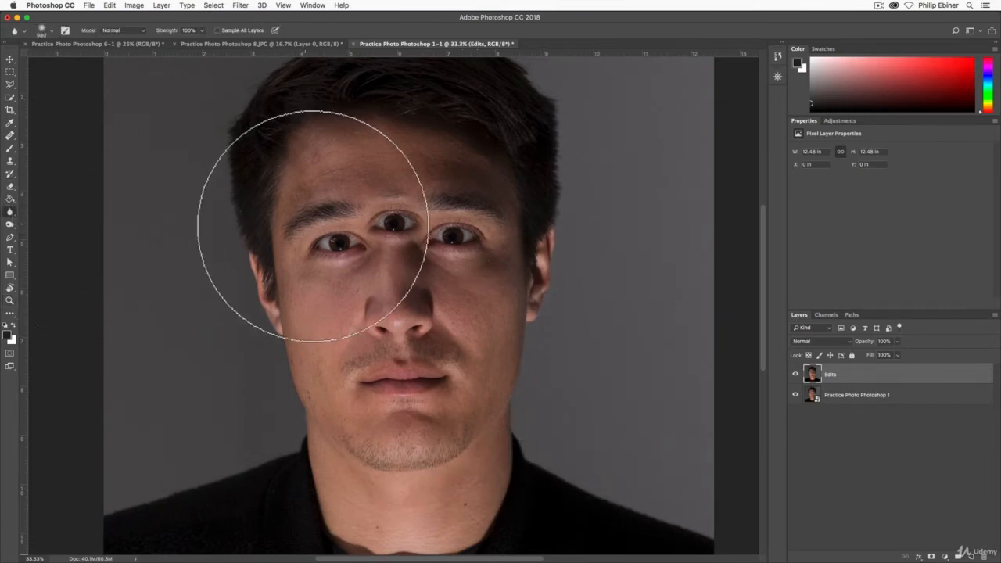
{"action": "mouse_move", "coordinate": [224, 179]}
{"action": "left_mouse_down"}
{"action": "mouse_move", "coordinate": [273, 170]}
{"action": "mouse_move", "coordinate": [243, 171]}
{"action": "left_mouse_up"}
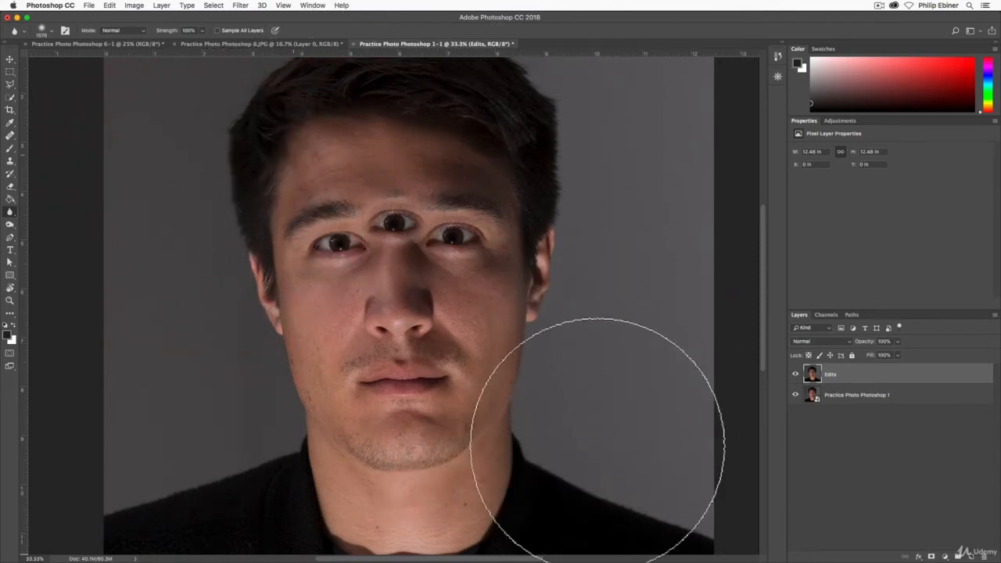
{"action": "left_click_drag", "start_coordinate": [258, 180], "coordinate": [271, 201]}
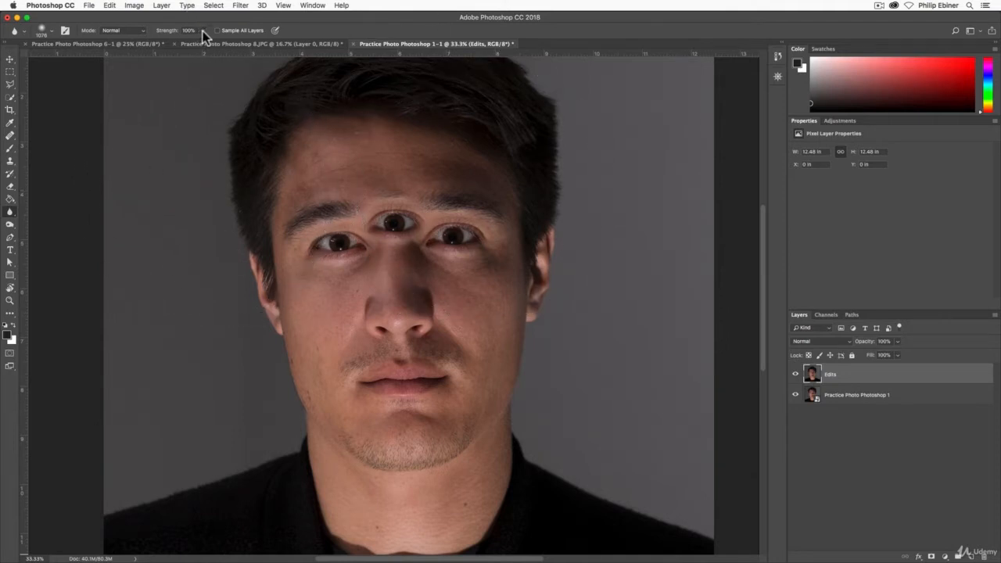
- Soften the facial skin with a smaller Blur tool brush at 100% strength and inspect the area around the third eye
{"action": "mouse_move", "coordinate": [429, 228]}
{"action": "left_mouse_down"}
{"action": "mouse_move", "coordinate": [414, 243]}
{"action": "mouse_move", "coordinate": [394, 240]}
{"action": "mouse_move", "coordinate": [432, 244]}
{"action": "left_mouse_up"}
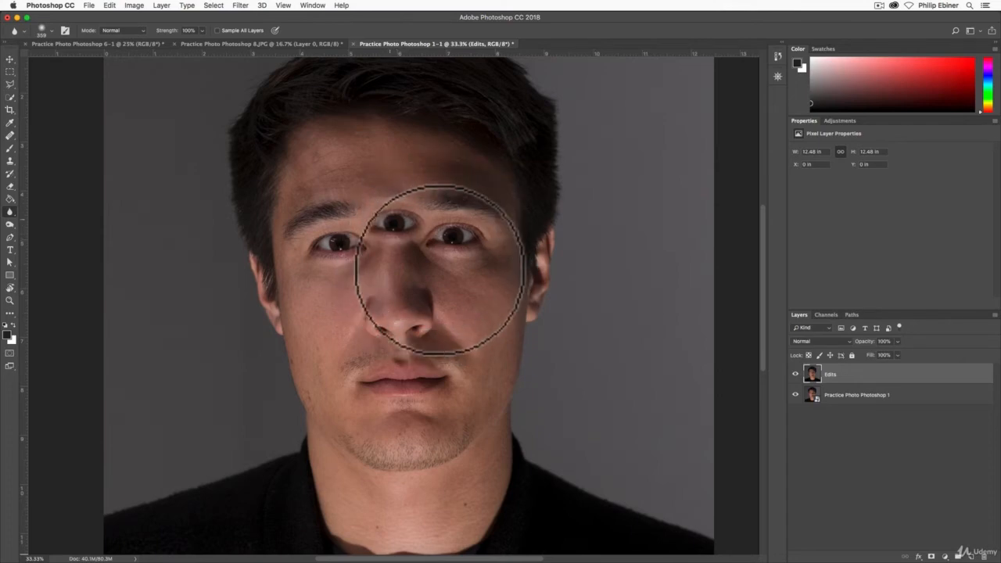
{"action": "key", "text": "z"}
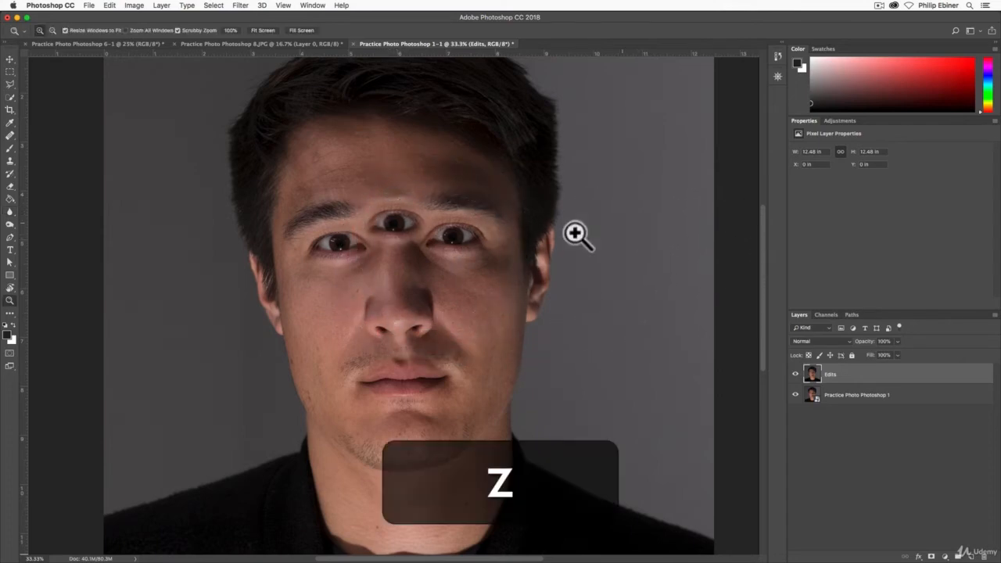
{"action": "left_click", "coordinate": [423, 239]}
{"action": "left_click", "coordinate": [436, 227]}
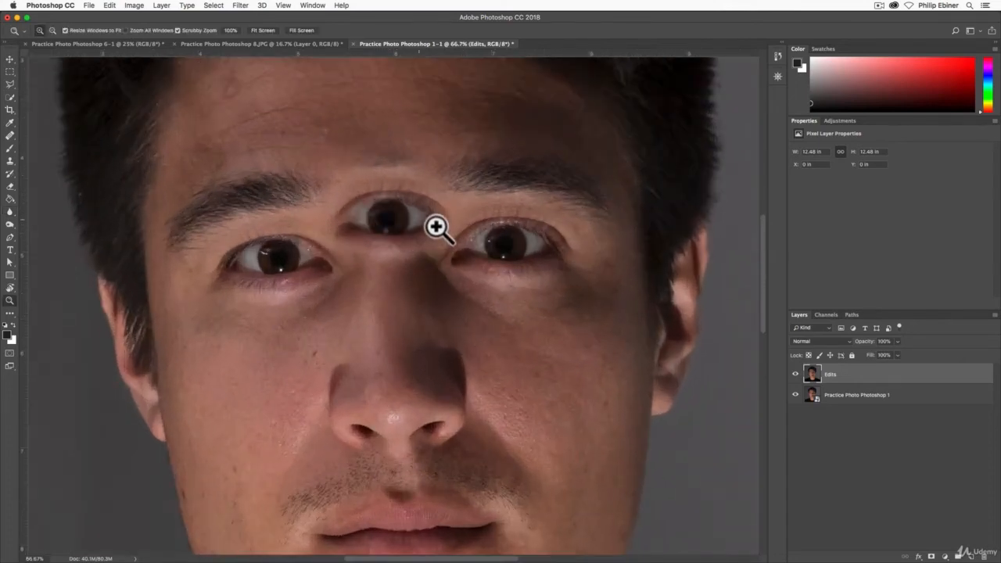
{"action": "left_click", "coordinate": [10, 212]}
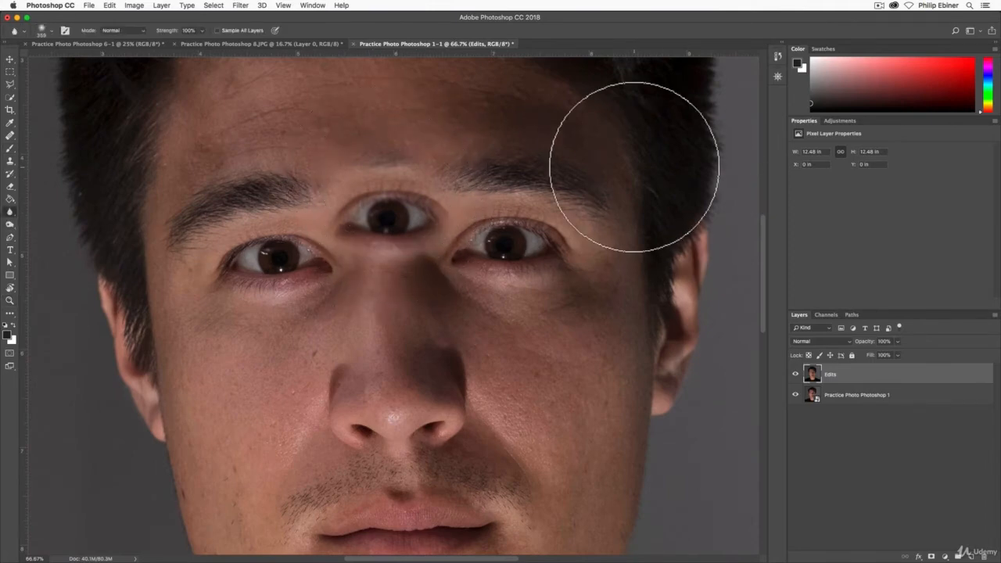
- Revert all the blur strokes by returning to the last Clone Stamp state in the history
{"action": "left_click", "coordinate": [778, 57]}
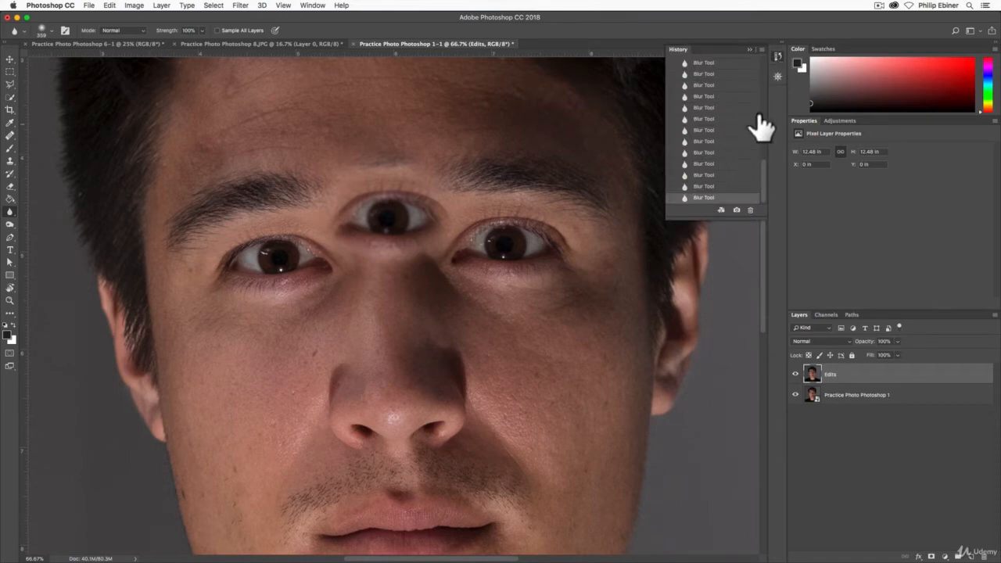
{"action": "scroll", "coordinate": [724, 109], "scroll_direction": "up", "scroll_amount": 2}
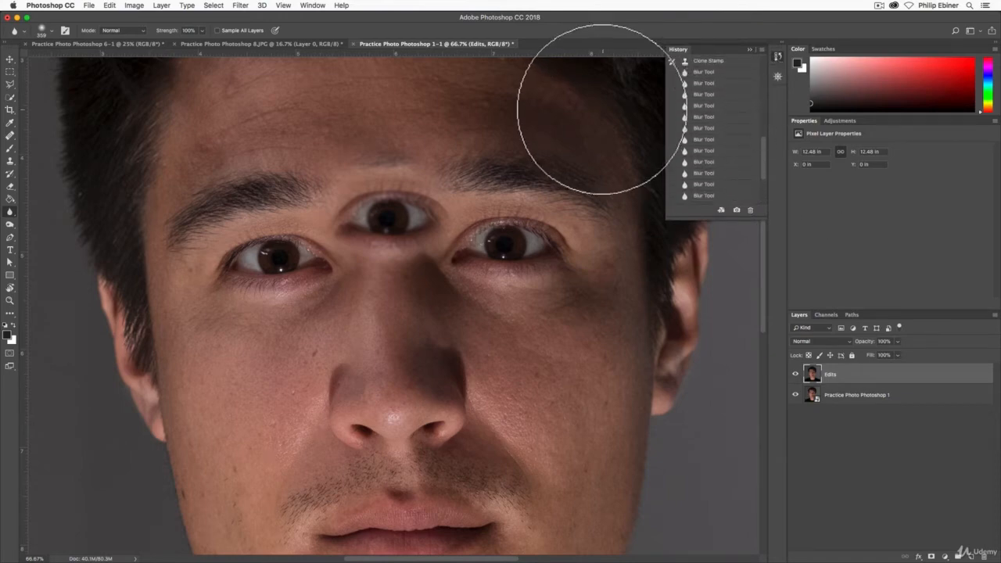
{"action": "left_click", "coordinate": [707, 61]}
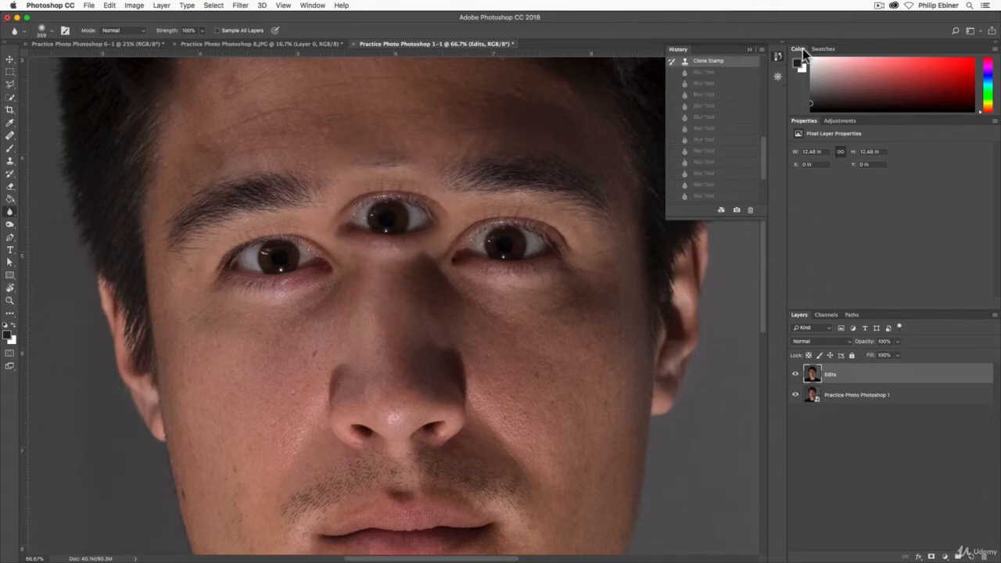
{"action": "left_click", "coordinate": [778, 58]}
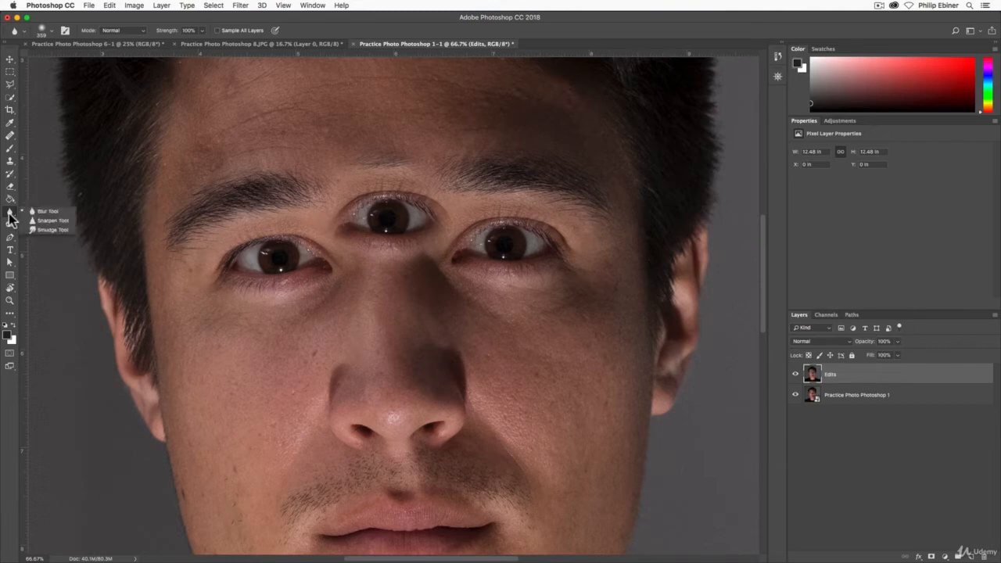
- Switch to the Smudge tool and enlarge its brush to about half the width of the head and more
{"action": "left_click", "coordinate": [53, 221]}
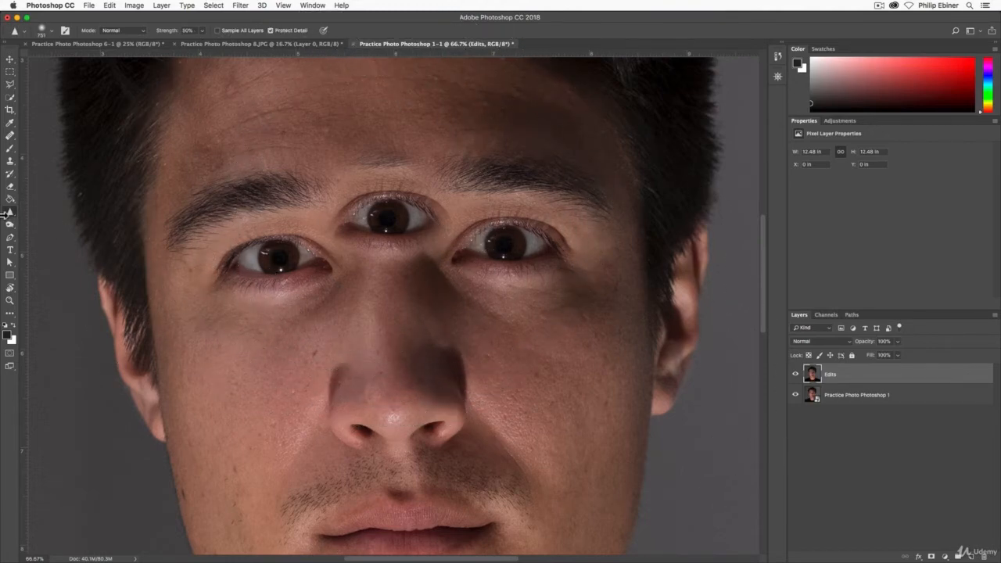
{"action": "left_click", "coordinate": [57, 230]}
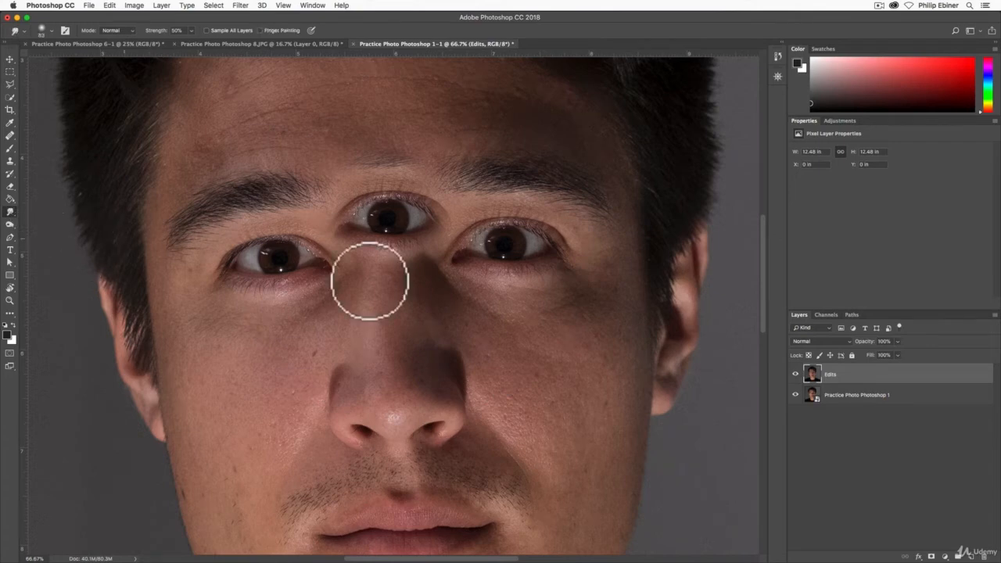
{"action": "key", "text": "z"}
{"action": "left_click", "coordinate": [596, 306], "text": "alt"}
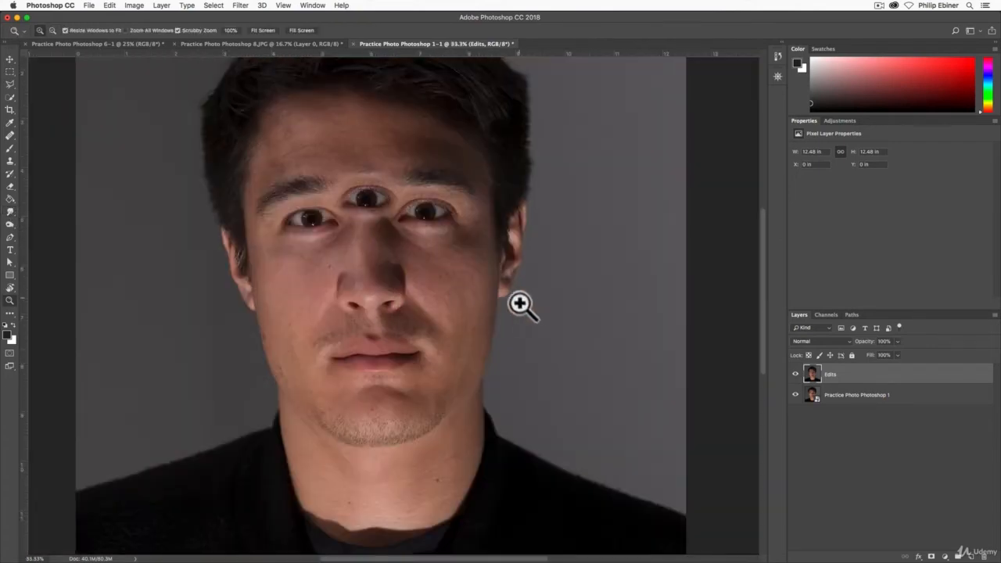
{"action": "left_click", "coordinate": [10, 211]}
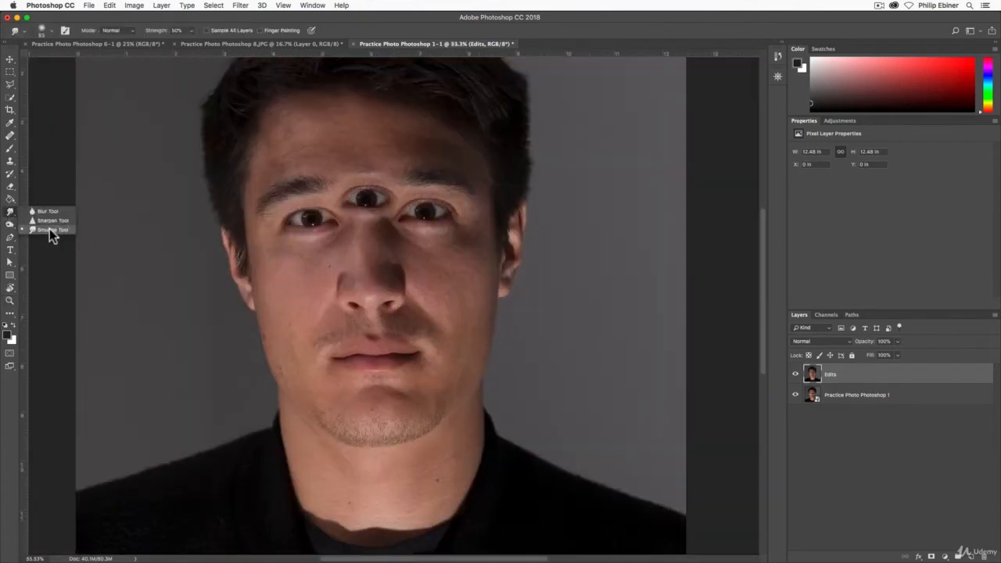
{"action": "left_click", "coordinate": [49, 230]}
{"action": "left_click_drag", "start_coordinate": [498, 282], "coordinate": [576, 291], "text": "ctrl+alt"}
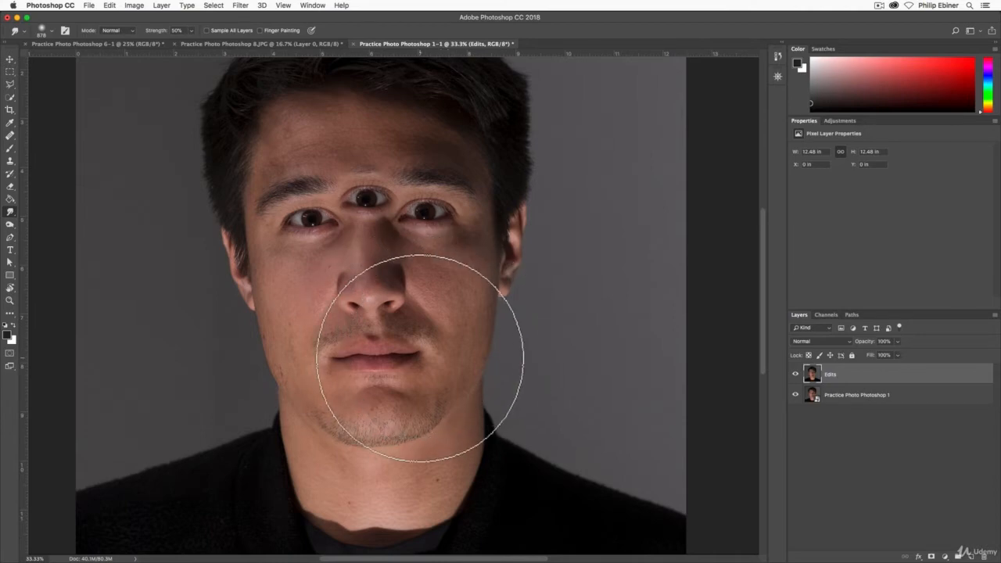
- Try smudging the cheek beside the corner of the mouth outward, and undo it
{"action": "mouse_move", "coordinate": [447, 358]}
{"action": "left_mouse_down"}
{"action": "mouse_move", "coordinate": [425, 358]}
{"action": "mouse_move", "coordinate": [452, 356]}
{"action": "left_mouse_up"}
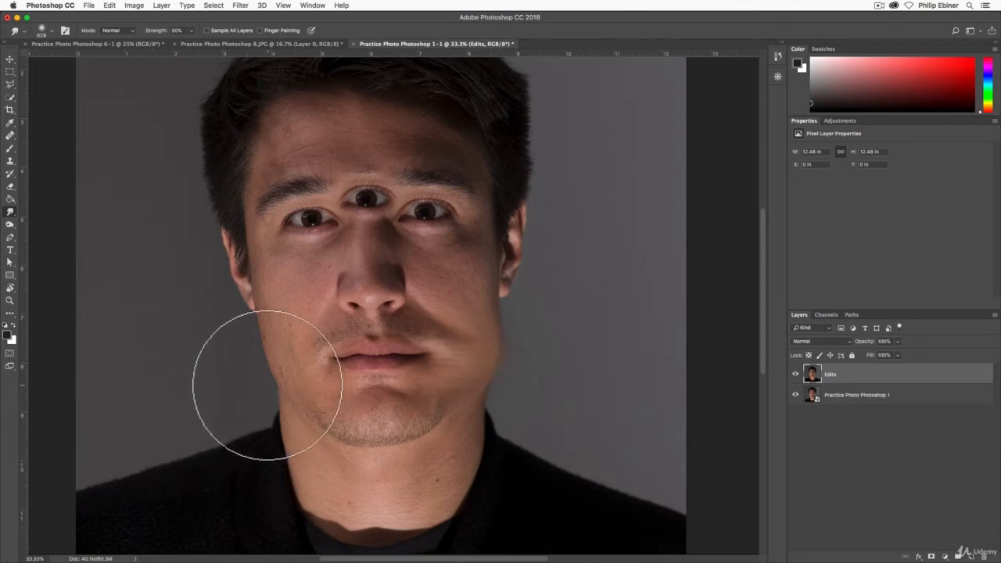
{"action": "key", "text": "super+z"}
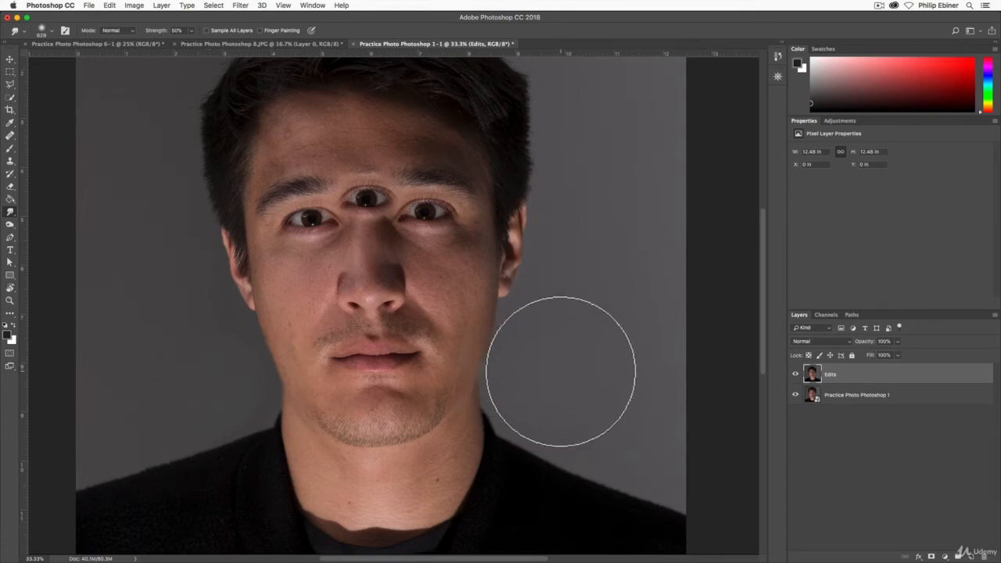
{"action": "key", "text": "ctrl+minus"}
{"action": "key", "text": "bracketright"}
{"action": "key", "text": "bracketright"}
{"action": "key", "text": "bracketright"}
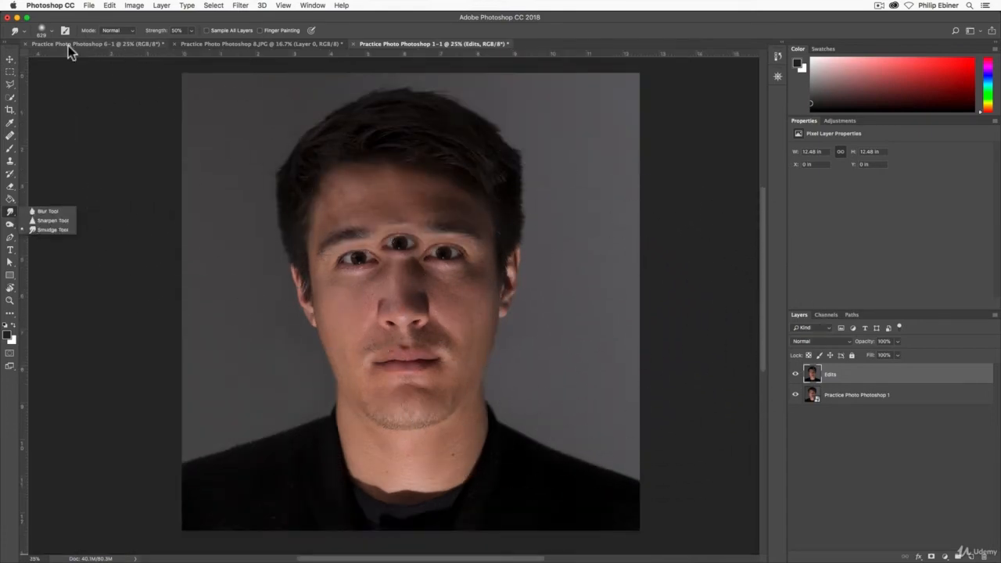
{"action": "mouse_move", "coordinate": [518, 391]}
{"action": "left_mouse_down"}
{"action": "mouse_move", "coordinate": [493, 391]}
{"action": "mouse_move", "coordinate": [419, 265]}
{"action": "mouse_move", "coordinate": [328, 271]}
{"action": "mouse_move", "coordinate": [295, 284]}
{"action": "left_mouse_up"}
- In the Practice Photo Photoshop 6 document, decline rasterizing the original smart object, duplicate its layer and rasterize the copy
{"action": "left_click", "coordinate": [92, 40]}
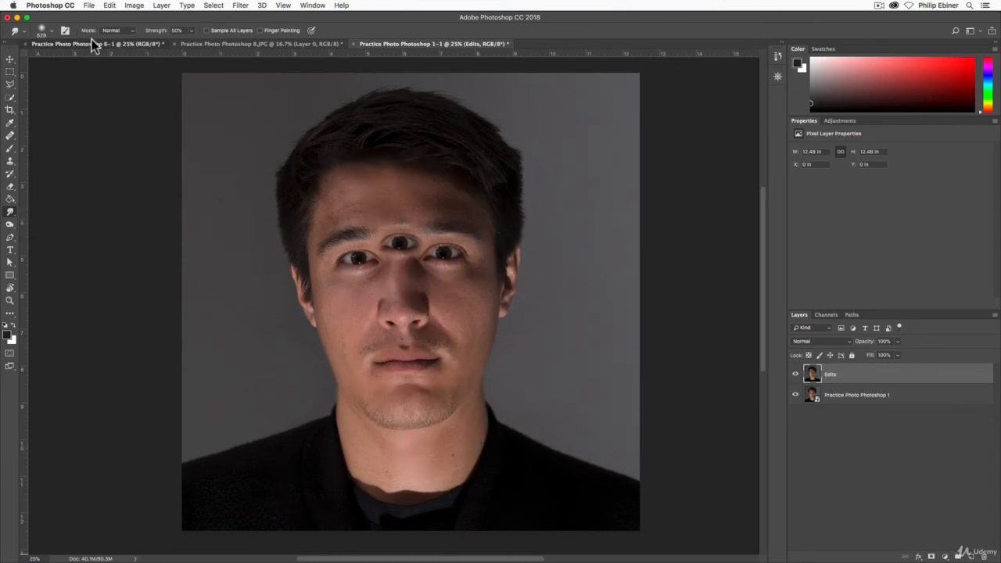
{"action": "left_click", "coordinate": [859, 375]}
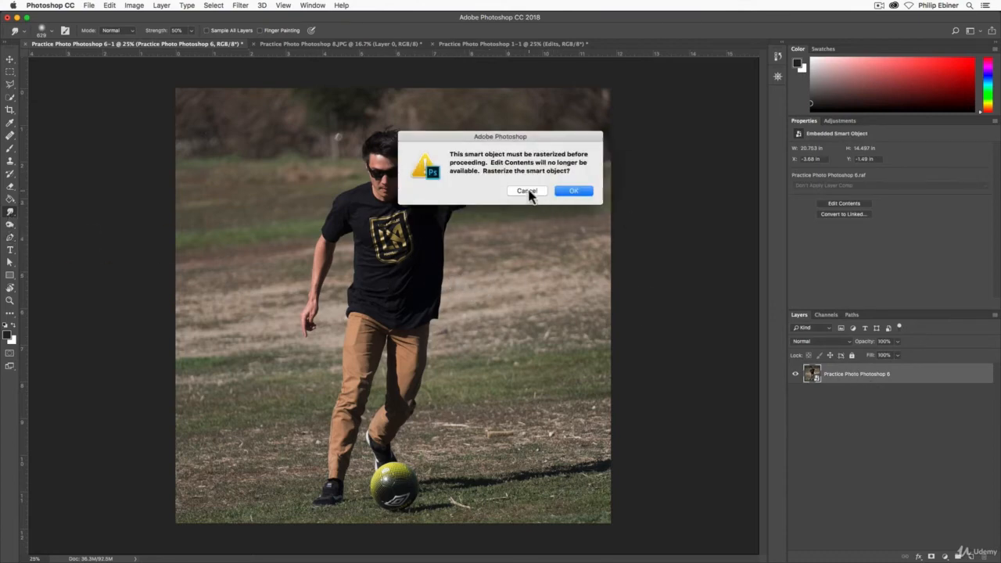
{"action": "left_click", "coordinate": [527, 192]}
{"action": "left_click_drag", "start_coordinate": [935, 421], "coordinate": [970, 556]}
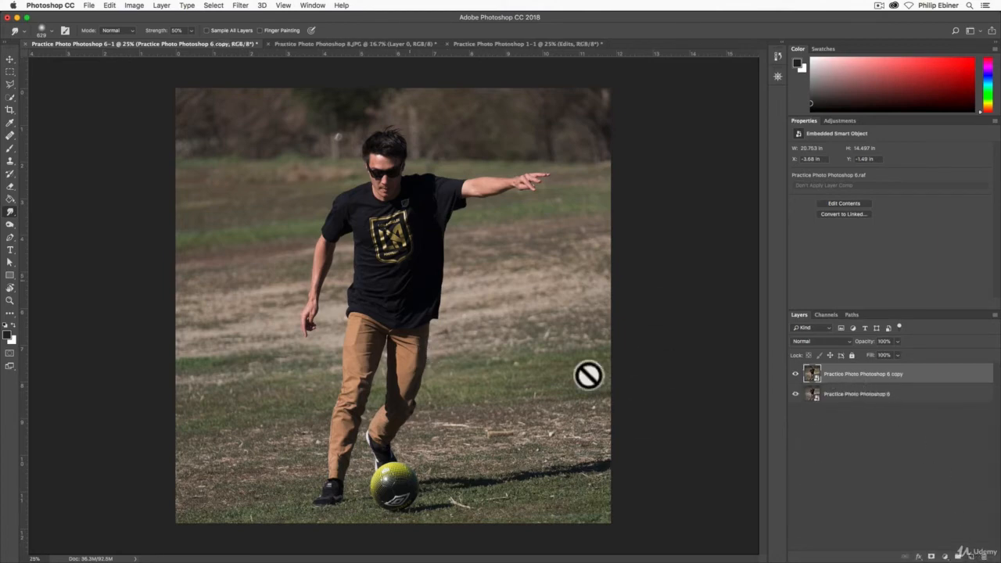
{"action": "right_click", "coordinate": [870, 376]}
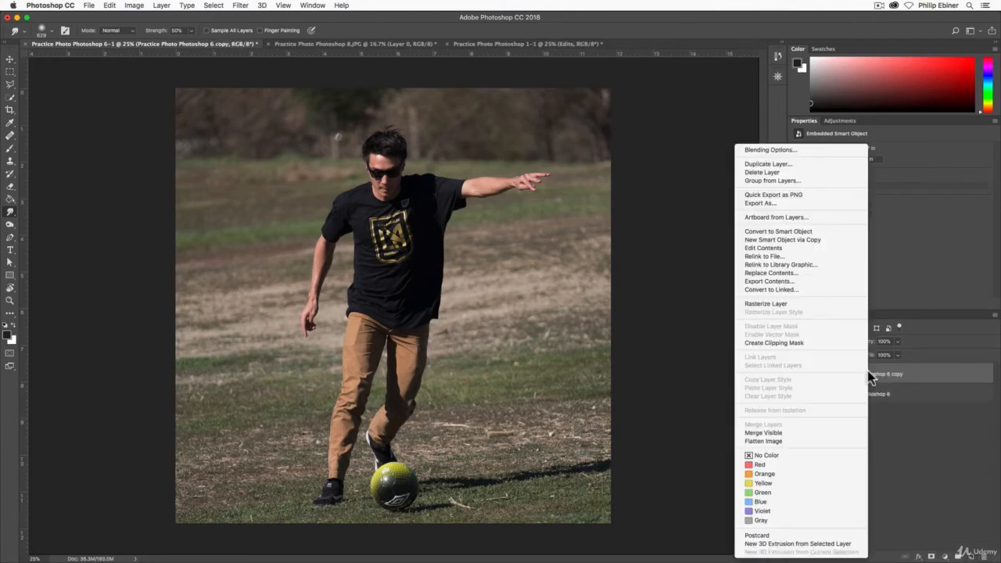
{"action": "left_click", "coordinate": [802, 304]}
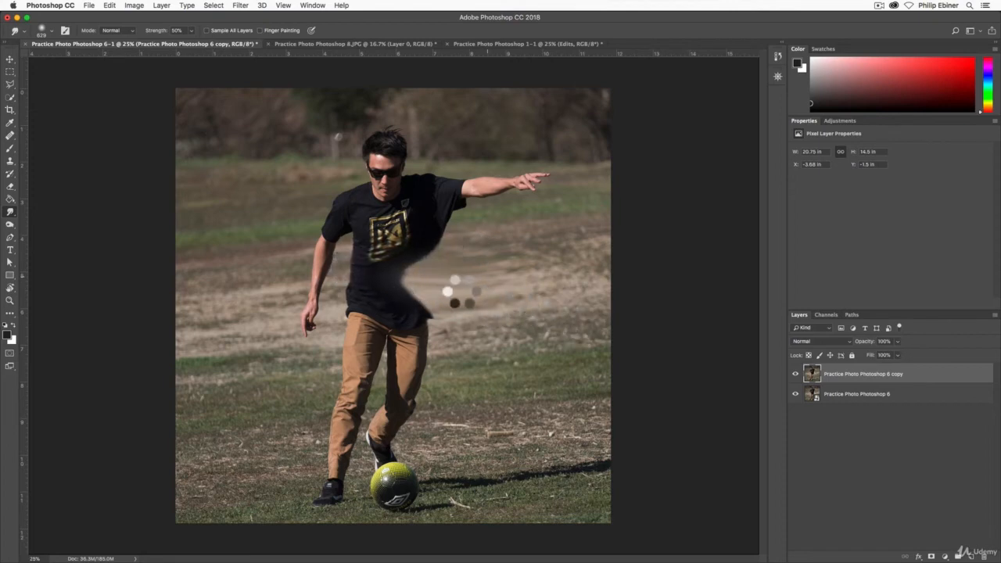
- Undo the last smudge on the soccer player's shirt and delete the rasterized copy layer
{"action": "key", "text": "super+z"}
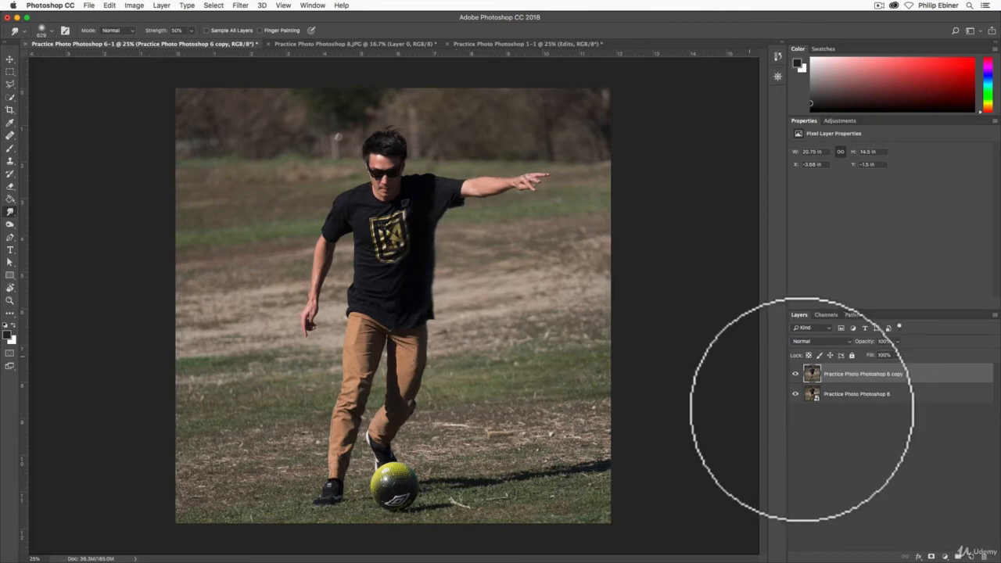
{"action": "key", "text": "Delete"}
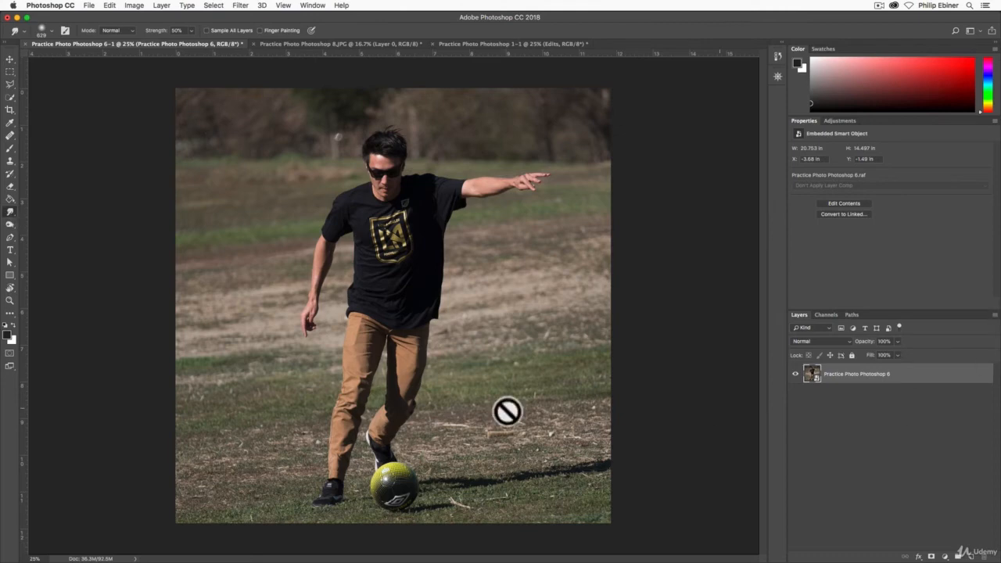
- Switch to the Practice Photo Photoshop 1-1 portrait document and choose the Dodge tool
{"action": "left_click", "coordinate": [512, 44]}
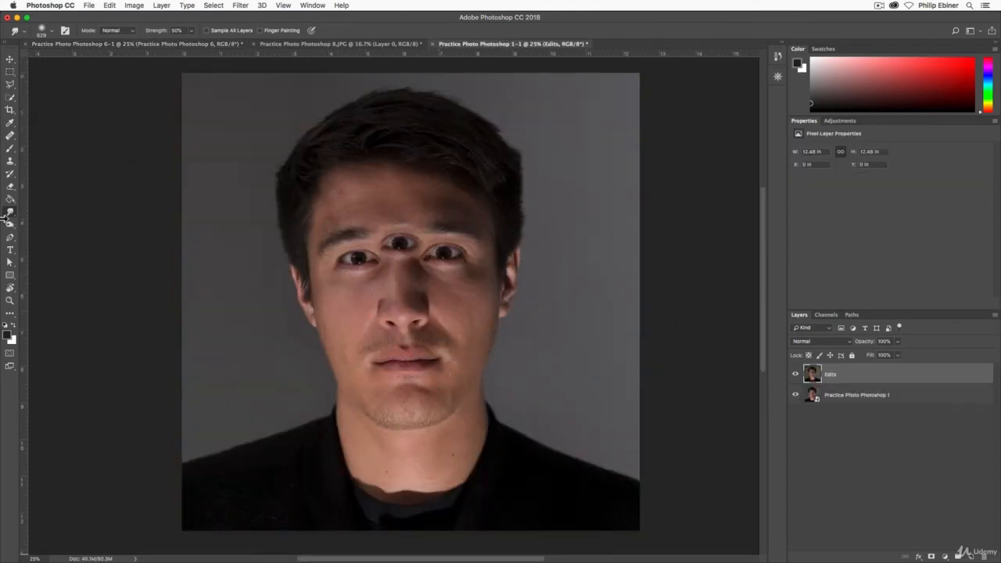
{"action": "left_click", "coordinate": [10, 225]}
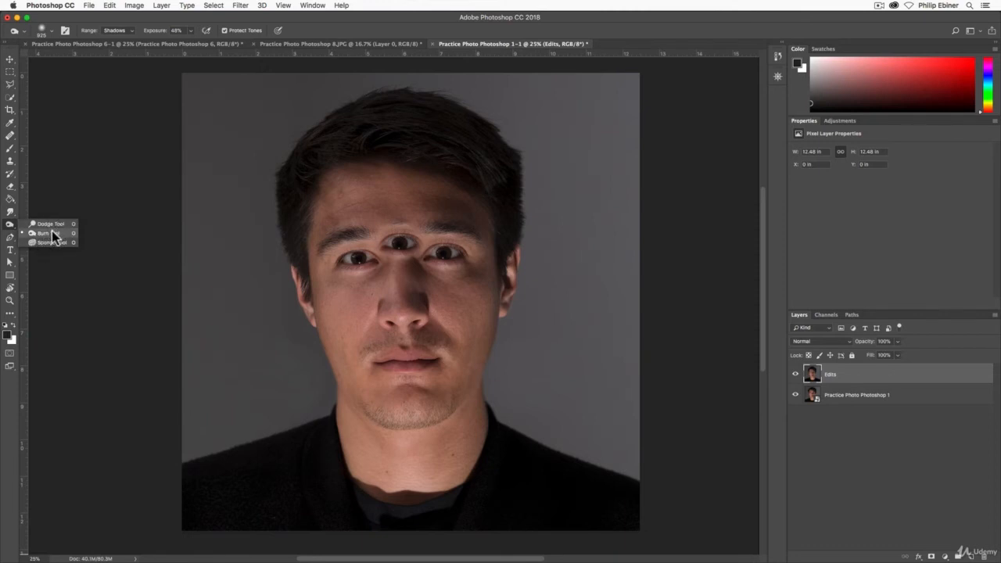
{"action": "left_click", "coordinate": [10, 226]}
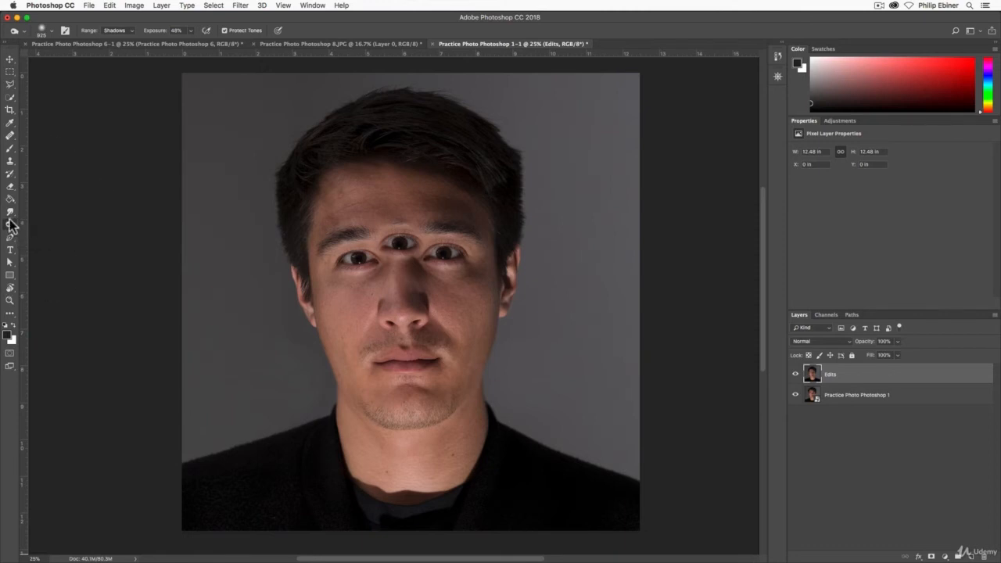
{"action": "left_click", "coordinate": [11, 229]}
{"action": "left_click", "coordinate": [39, 225]}
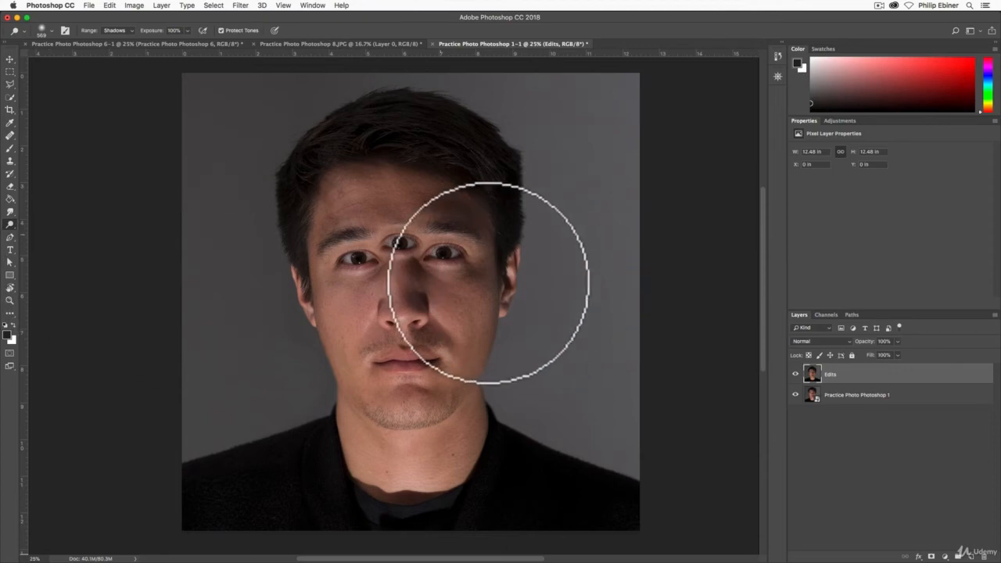
- Try dodging the background around the head with the Shadows range at 100% exposure, and undo it
{"action": "left_click_drag", "start_coordinate": [542, 264], "coordinate": [440, 284]}
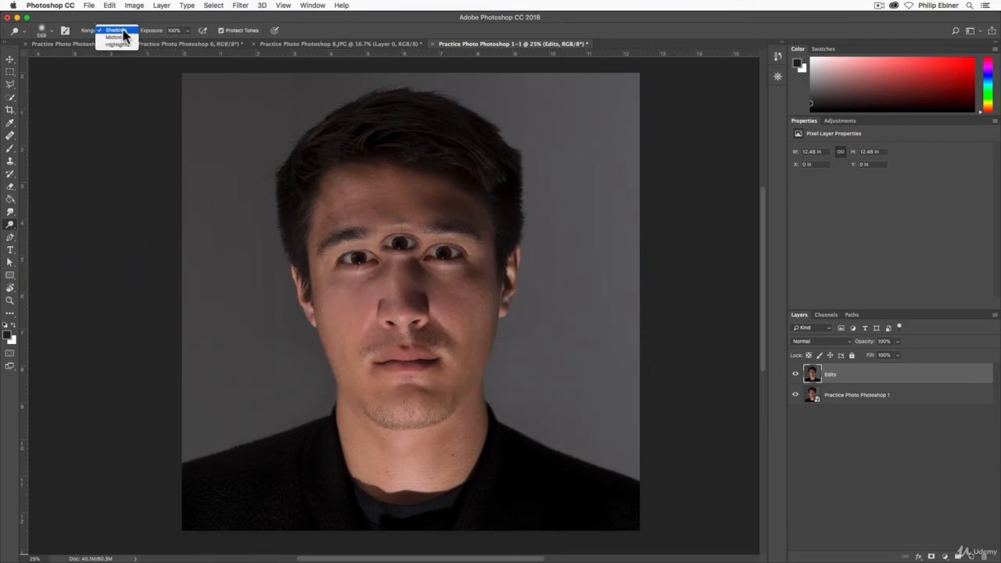
{"action": "left_click", "coordinate": [133, 30]}
{"action": "left_click", "coordinate": [130, 35]}
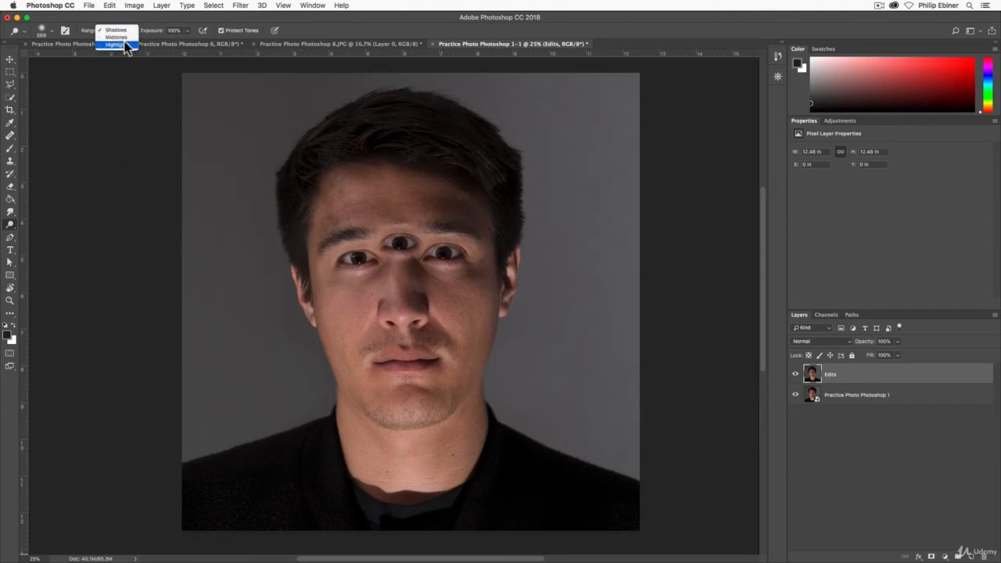
{"action": "left_click", "coordinate": [144, 18]}
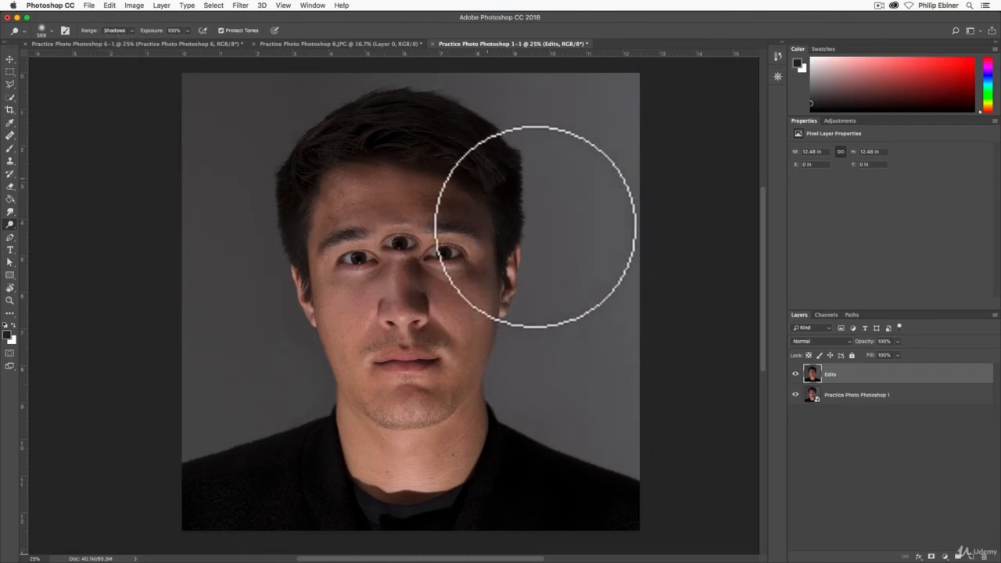
{"action": "mouse_move", "coordinate": [535, 226]}
{"action": "left_mouse_down"}
{"action": "mouse_move", "coordinate": [366, 192]}
{"action": "mouse_move", "coordinate": [320, 222]}
{"action": "mouse_move", "coordinate": [327, 283]}
{"action": "mouse_move", "coordinate": [451, 176]}
{"action": "mouse_move", "coordinate": [581, 261]}
{"action": "mouse_move", "coordinate": [585, 313]}
{"action": "mouse_move", "coordinate": [472, 134]}
{"action": "mouse_move", "coordinate": [356, 248]}
{"action": "mouse_move", "coordinate": [340, 389]}
{"action": "mouse_move", "coordinate": [384, 212]}
{"action": "mouse_move", "coordinate": [503, 217]}
{"action": "mouse_move", "coordinate": [575, 330]}
{"action": "mouse_move", "coordinate": [543, 226]}
{"action": "mouse_move", "coordinate": [577, 340]}
{"action": "left_mouse_up"}
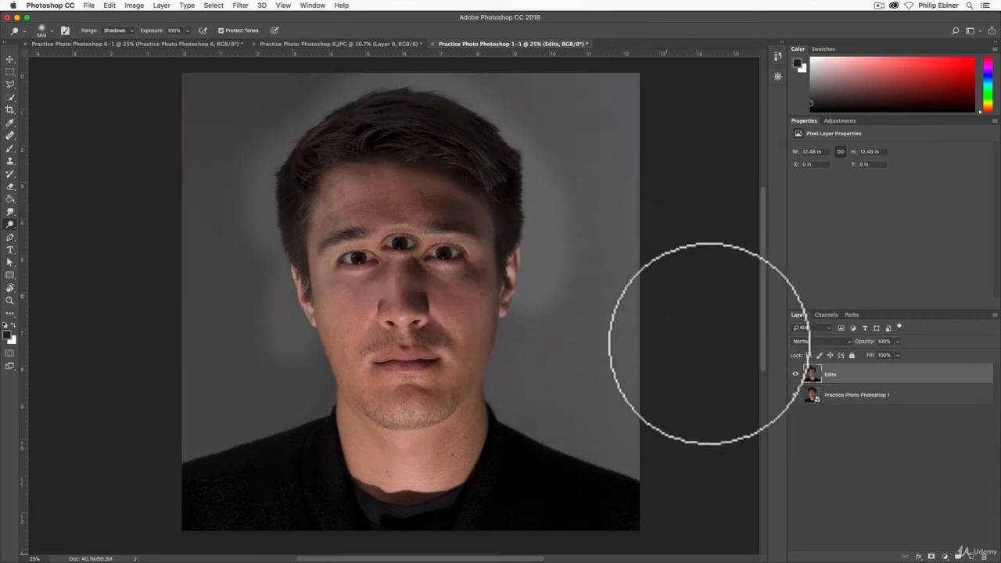
{"action": "key", "text": "super+z"}
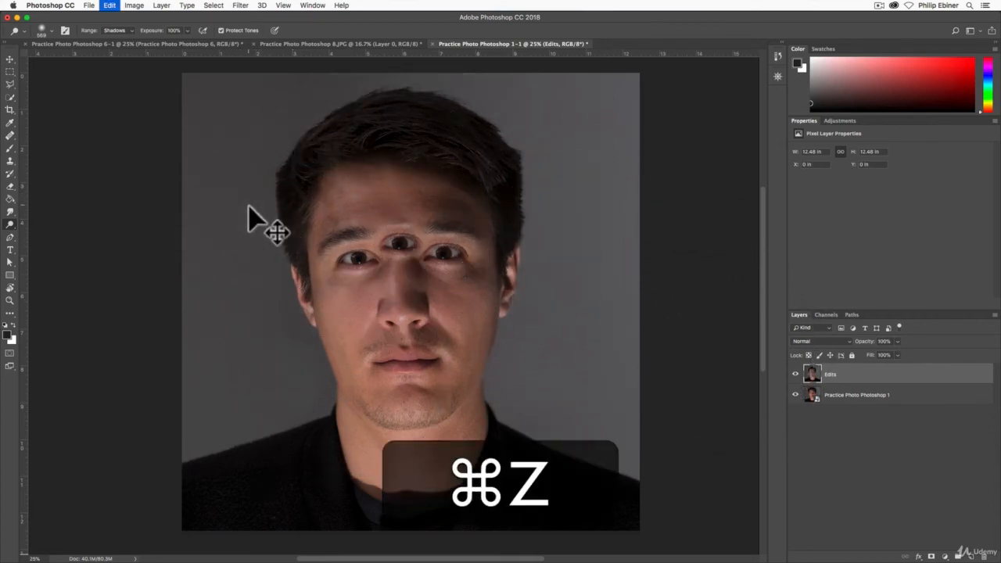
- Try dodging the background around the head with the range set to Highlights, and undo it
{"action": "left_click", "coordinate": [125, 32]}
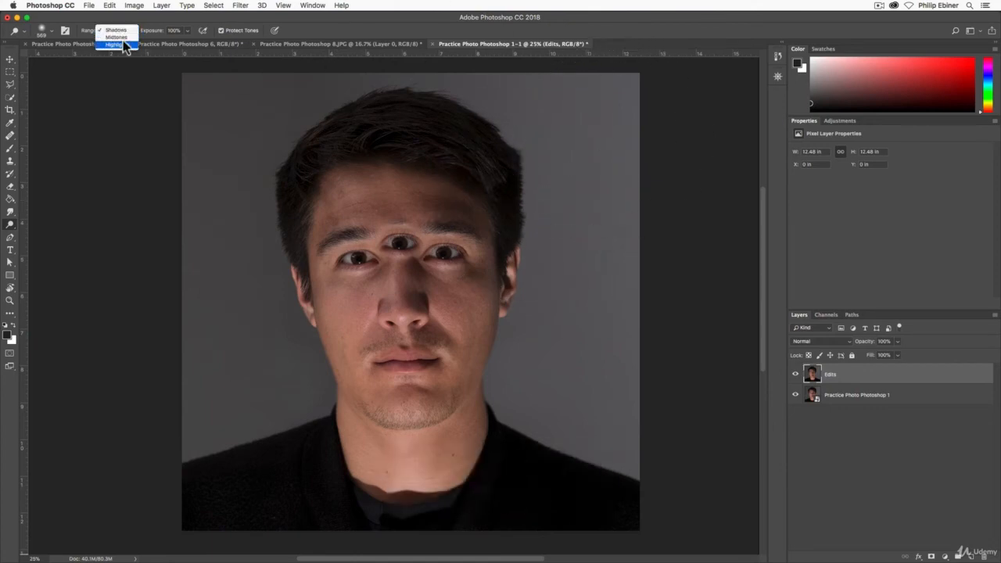
{"action": "left_click", "coordinate": [126, 45]}
{"action": "left_click_drag", "start_coordinate": [536, 190], "coordinate": [514, 174]}
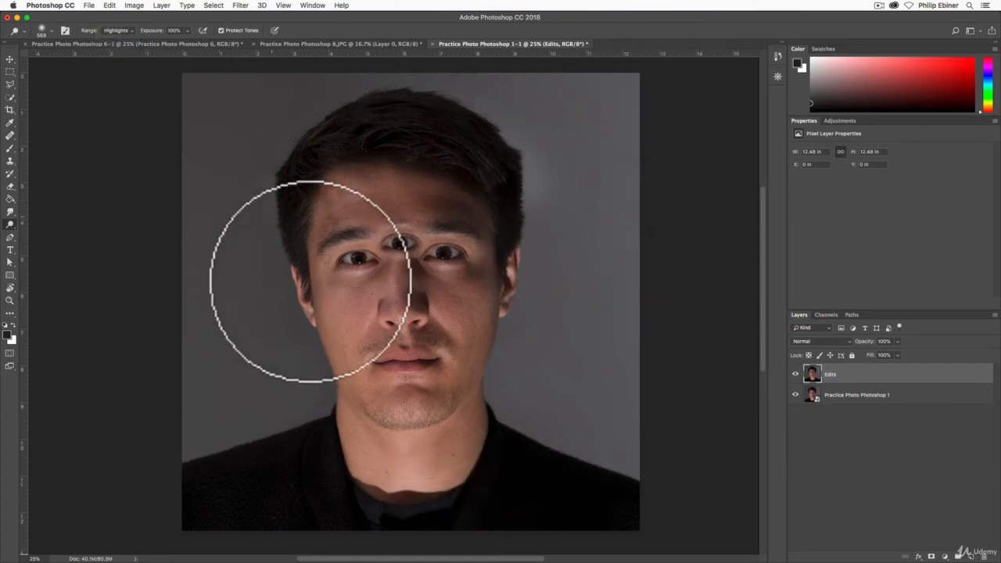
{"action": "mouse_move", "coordinate": [373, 197]}
{"action": "left_mouse_down"}
{"action": "mouse_move", "coordinate": [491, 211]}
{"action": "mouse_move", "coordinate": [553, 295]}
{"action": "mouse_move", "coordinate": [530, 227]}
{"action": "mouse_move", "coordinate": [458, 181]}
{"action": "mouse_move", "coordinate": [403, 179]}
{"action": "mouse_move", "coordinate": [577, 270]}
{"action": "mouse_move", "coordinate": [545, 202]}
{"action": "mouse_move", "coordinate": [598, 267]}
{"action": "mouse_move", "coordinate": [514, 238]}
{"action": "mouse_move", "coordinate": [398, 240]}
{"action": "mouse_move", "coordinate": [570, 235]}
{"action": "left_mouse_up"}
{"action": "key", "text": "super+z"}
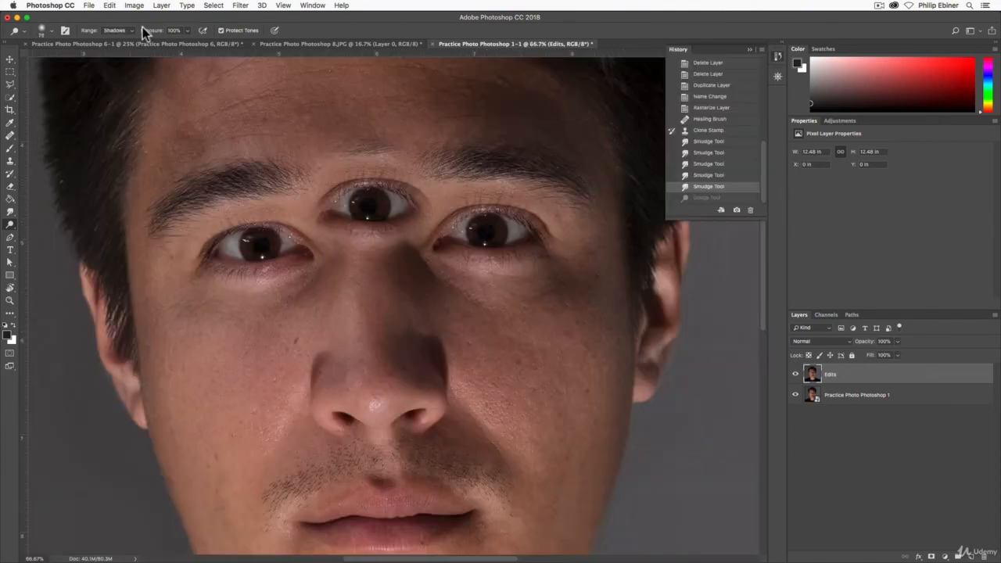
- With the Shadows range, enlarge the Dodge brush to about 111 px, try lightening the skin under one eye, and undo that stroke
{"action": "left_click", "coordinate": [133, 30]}
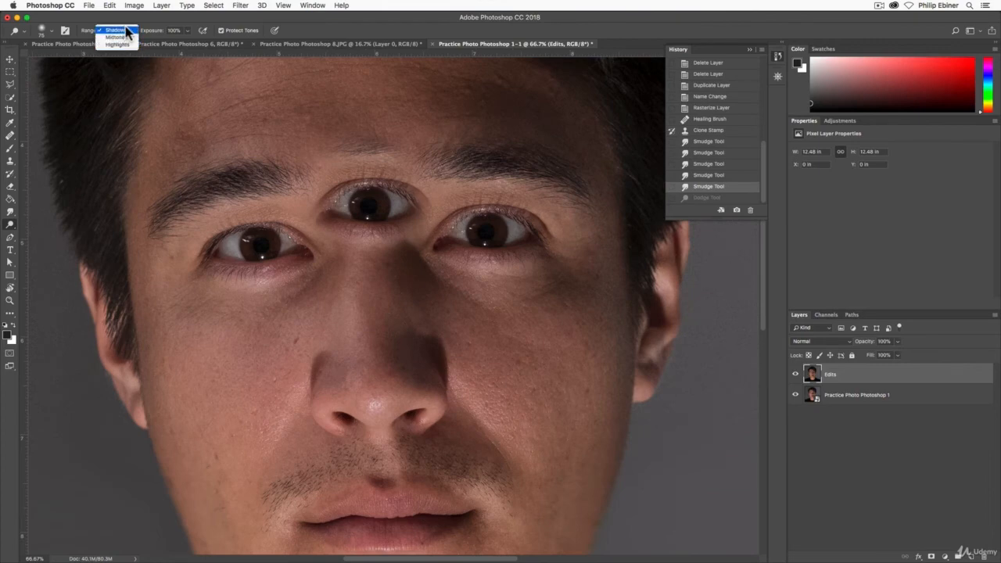
{"action": "left_click", "coordinate": [127, 31]}
{"action": "mouse_move", "coordinate": [470, 283]}
{"action": "left_mouse_down"}
{"action": "mouse_move", "coordinate": [506, 291]}
{"action": "mouse_move", "coordinate": [472, 288]}
{"action": "left_mouse_up"}
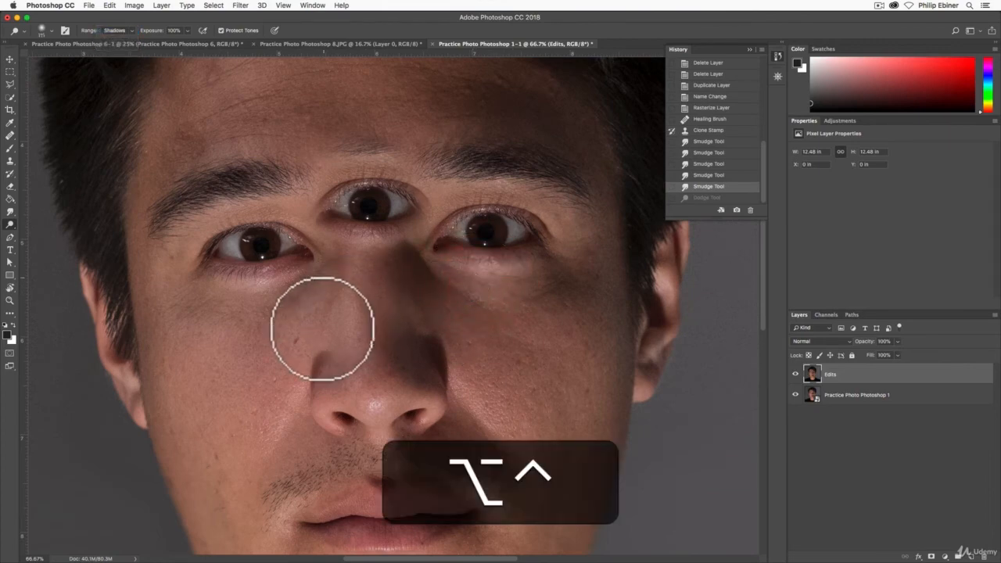
{"action": "left_click_drag", "start_coordinate": [289, 326], "coordinate": [217, 308]}
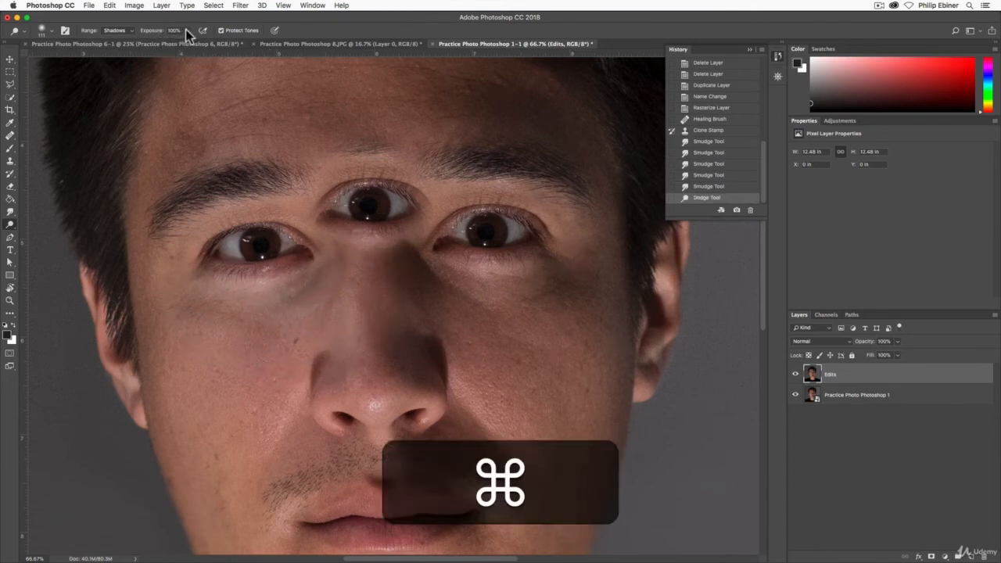
{"action": "key", "text": "super+z"}
- Lower the Dodge exposure to about 39% and lighten the shadows beneath both outer eyes
{"action": "left_click_drag", "start_coordinate": [186, 40], "coordinate": [156, 46]}
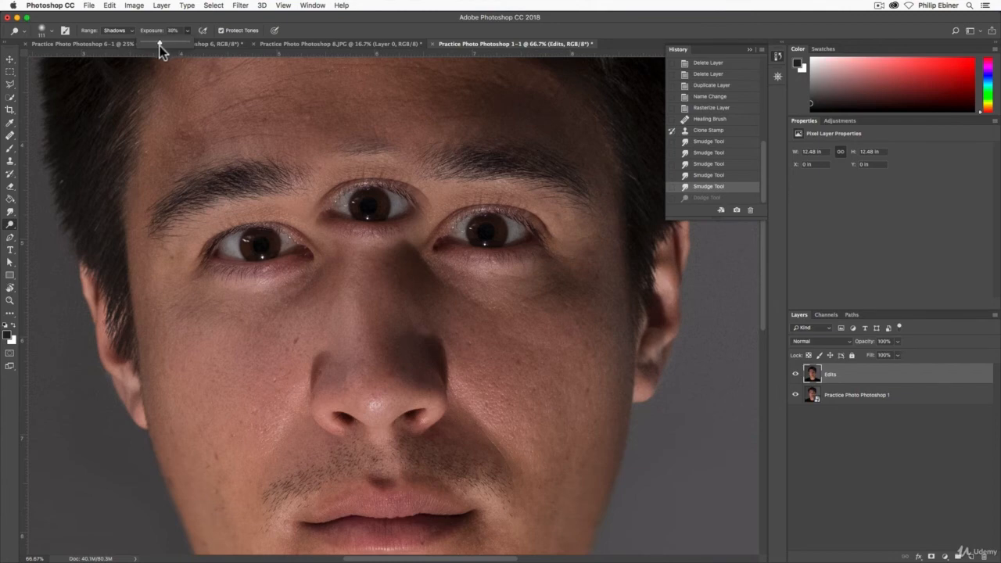
{"action": "mouse_move", "coordinate": [310, 319]}
{"action": "left_mouse_down"}
{"action": "mouse_move", "coordinate": [346, 288]}
{"action": "mouse_move", "coordinate": [316, 323]}
{"action": "left_mouse_up"}
{"action": "mouse_move", "coordinate": [525, 298]}
{"action": "left_mouse_down"}
{"action": "mouse_move", "coordinate": [456, 288]}
{"action": "mouse_move", "coordinate": [590, 302]}
{"action": "mouse_move", "coordinate": [586, 324]}
{"action": "mouse_move", "coordinate": [412, 286]}
{"action": "left_mouse_up"}
{"action": "mouse_move", "coordinate": [349, 301]}
{"action": "left_mouse_down"}
{"action": "mouse_move", "coordinate": [311, 331]}
{"action": "mouse_move", "coordinate": [358, 287]}
{"action": "mouse_move", "coordinate": [346, 329]}
{"action": "mouse_move", "coordinate": [216, 336]}
{"action": "mouse_move", "coordinate": [243, 337]}
{"action": "left_mouse_up"}
{"action": "mouse_move", "coordinate": [430, 289]}
{"action": "left_mouse_down"}
{"action": "mouse_move", "coordinate": [587, 327]}
{"action": "mouse_move", "coordinate": [507, 316]}
{"action": "mouse_move", "coordinate": [595, 307]}
{"action": "mouse_move", "coordinate": [596, 331]}
{"action": "mouse_move", "coordinate": [634, 312]}
{"action": "left_mouse_up"}
{"action": "key", "text": "super+z"}
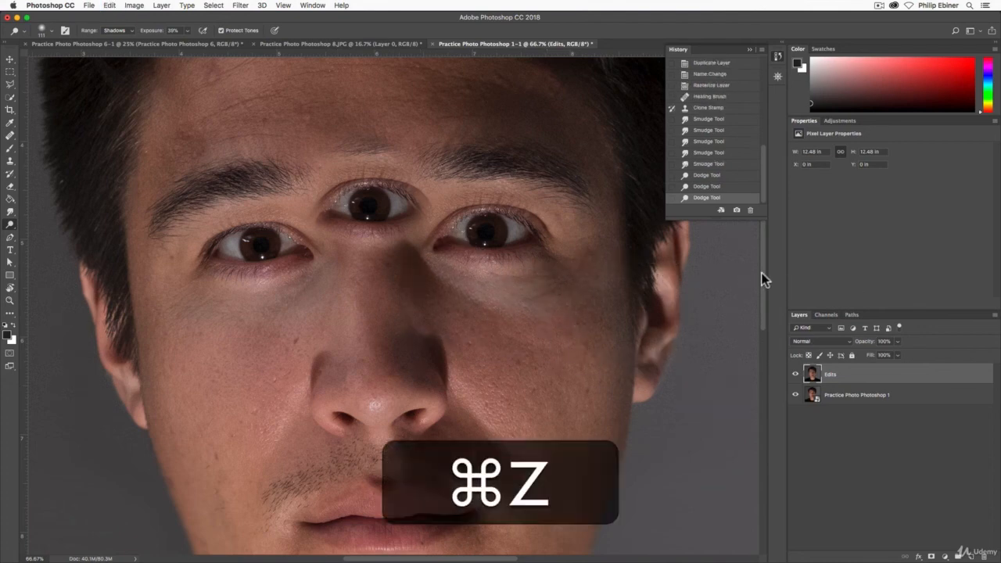
- Switch to the Burn tool and shrink its brush to about 664 px
{"action": "key", "text": "alt+z"}
{"action": "left_click", "coordinate": [404, 298], "text": "alt"}
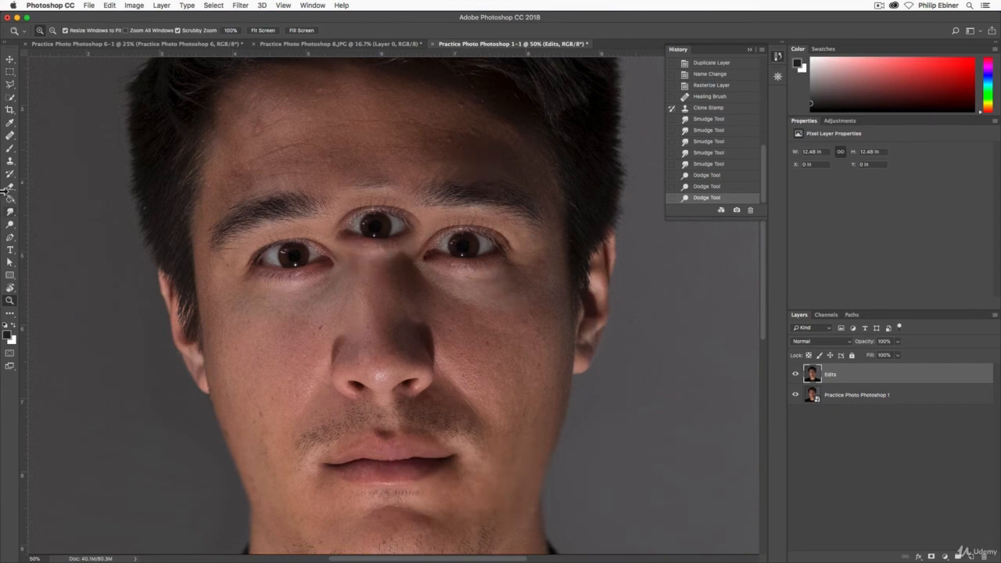
{"action": "left_click", "coordinate": [10, 226]}
{"action": "left_click", "coordinate": [52, 235]}
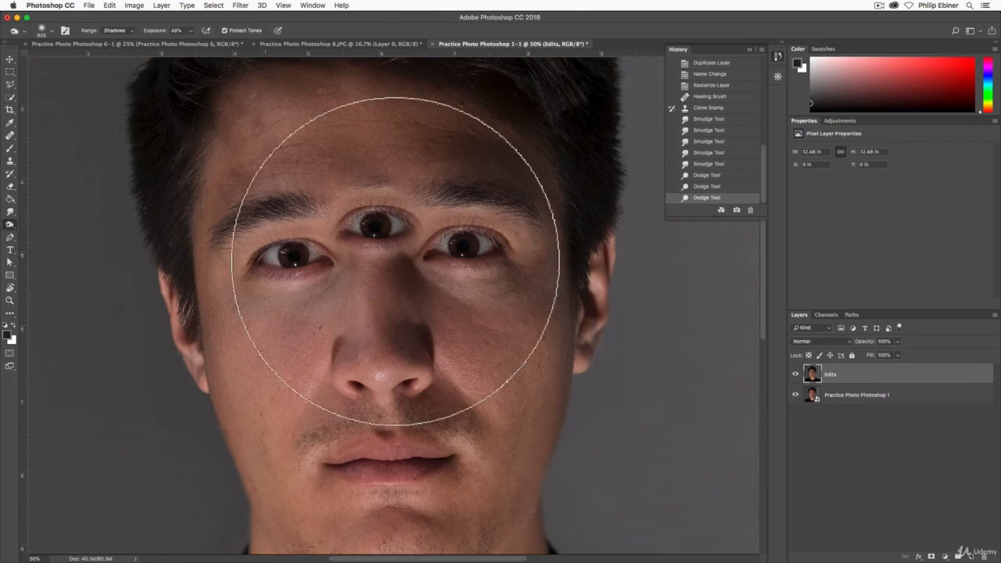
{"action": "left_click_drag", "start_coordinate": [509, 332], "coordinate": [477, 327]}
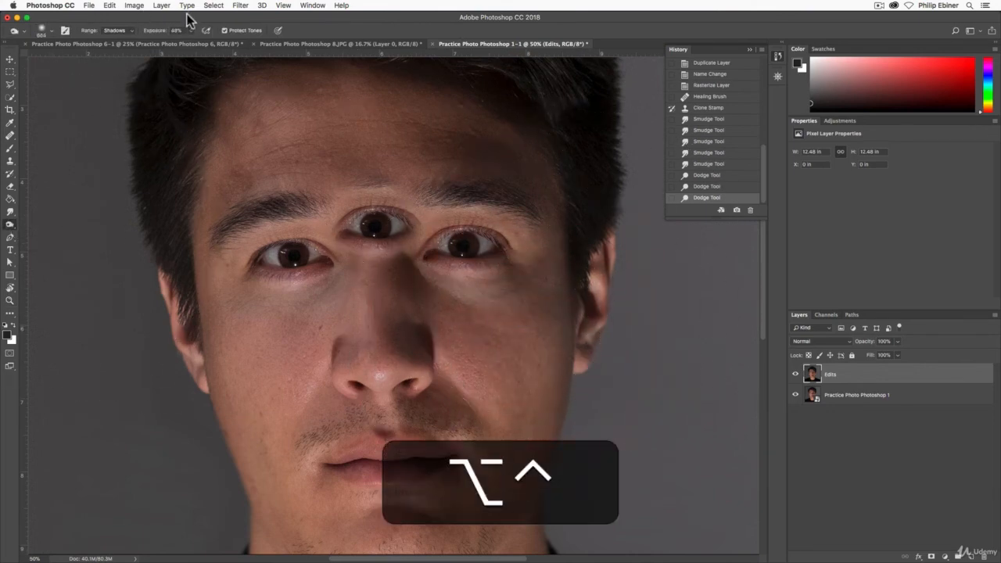
- Try burning the upper face and nearby background at 100% exposure in the Shadows range and again in Highlights, undoing each attempt
{"action": "mouse_move", "coordinate": [540, 229]}
{"action": "left_mouse_down"}
{"action": "mouse_move", "coordinate": [476, 223]}
{"action": "mouse_move", "coordinate": [80, 270]}
{"action": "mouse_move", "coordinate": [537, 237]}
{"action": "mouse_move", "coordinate": [518, 224]}
{"action": "left_mouse_up"}
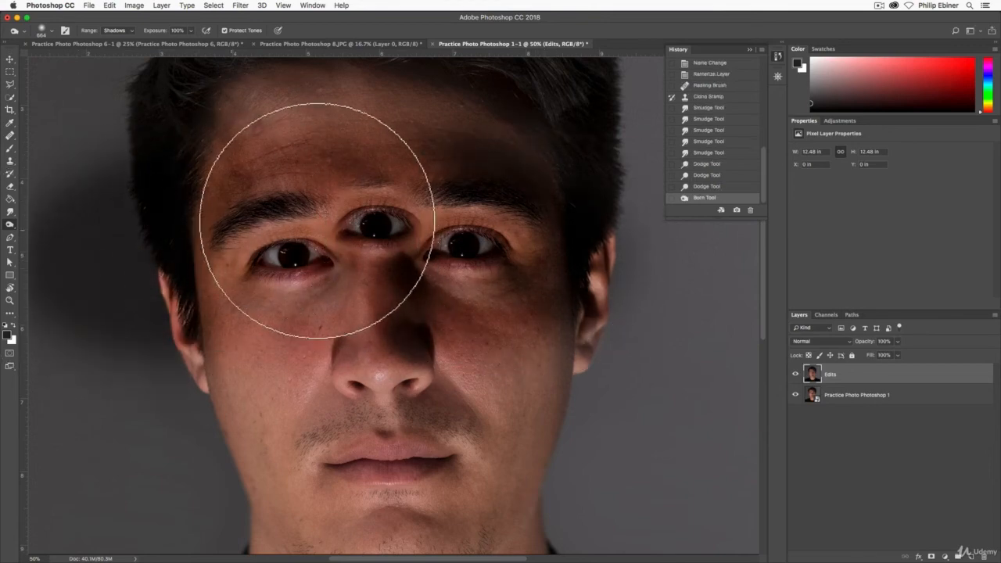
{"action": "key", "text": "super+z"}
{"action": "left_click", "coordinate": [132, 29]}
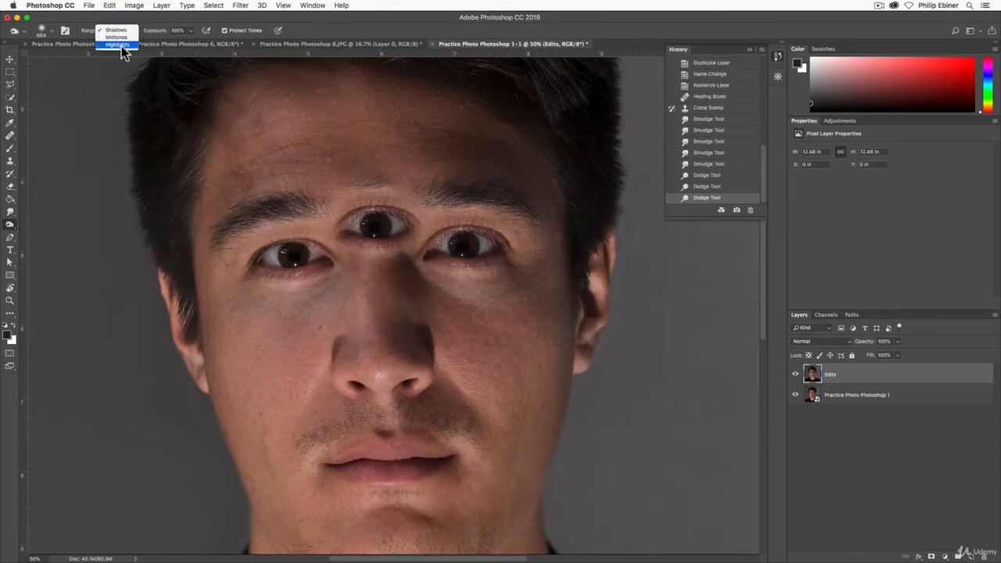
{"action": "left_click", "coordinate": [117, 45]}
{"action": "mouse_move", "coordinate": [159, 248]}
{"action": "left_mouse_down"}
{"action": "mouse_move", "coordinate": [599, 319]}
{"action": "mouse_move", "coordinate": [214, 245]}
{"action": "left_mouse_up"}
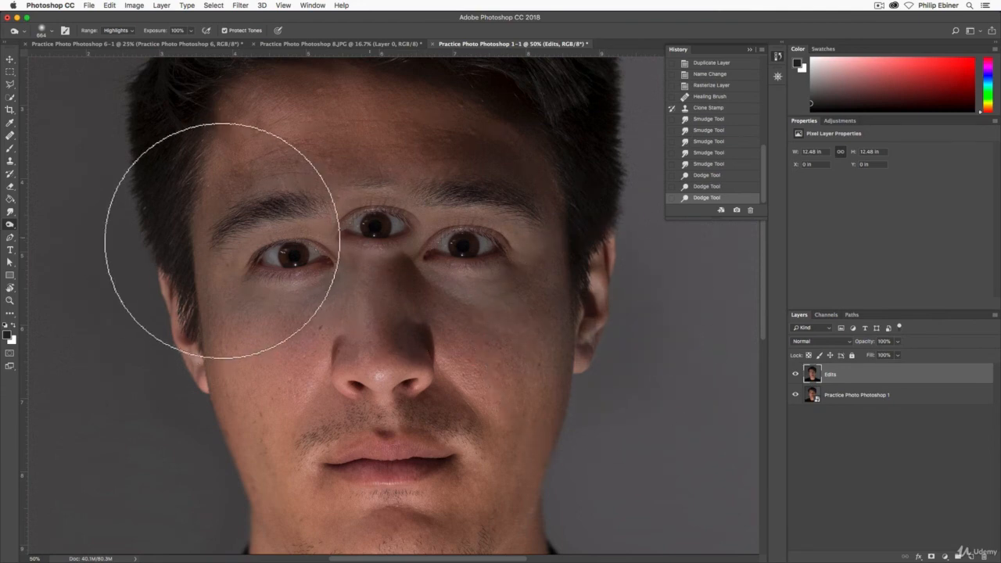
{"action": "key", "text": "super+z"}
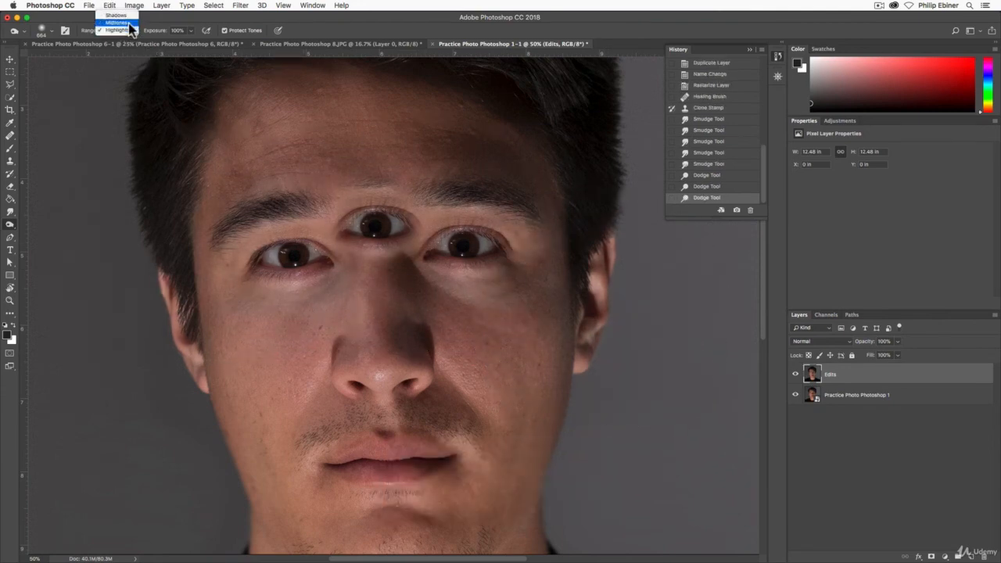
- Try burning across the face and nearby background with the range set to Midtones, and undo it
{"action": "left_click", "coordinate": [116, 22]}
{"action": "mouse_move", "coordinate": [532, 302]}
{"action": "left_mouse_down"}
{"action": "mouse_move", "coordinate": [431, 242]}
{"action": "mouse_move", "coordinate": [280, 320]}
{"action": "mouse_move", "coordinate": [527, 316]}
{"action": "mouse_move", "coordinate": [193, 254]}
{"action": "left_mouse_up"}
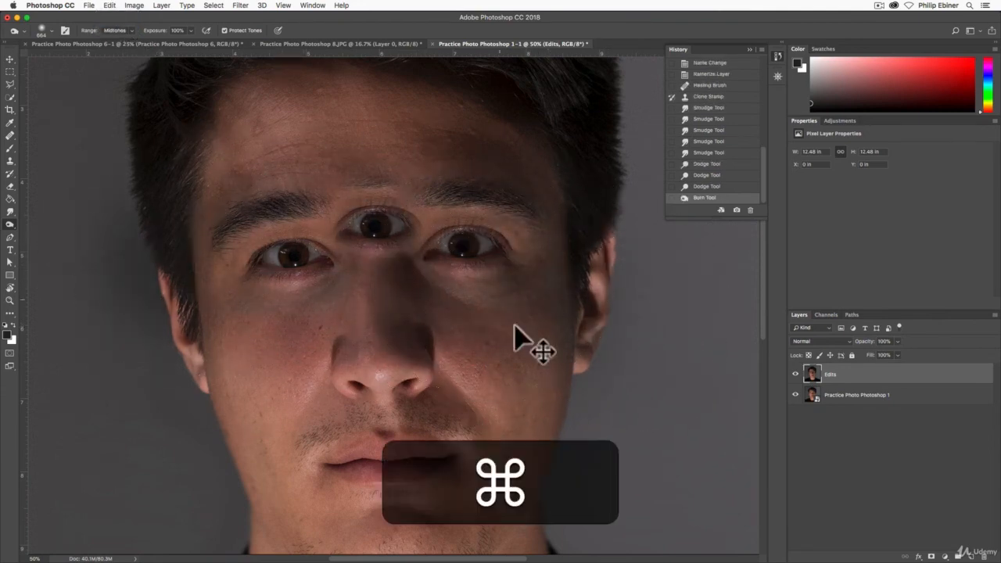
{"action": "key", "text": "super+z"}
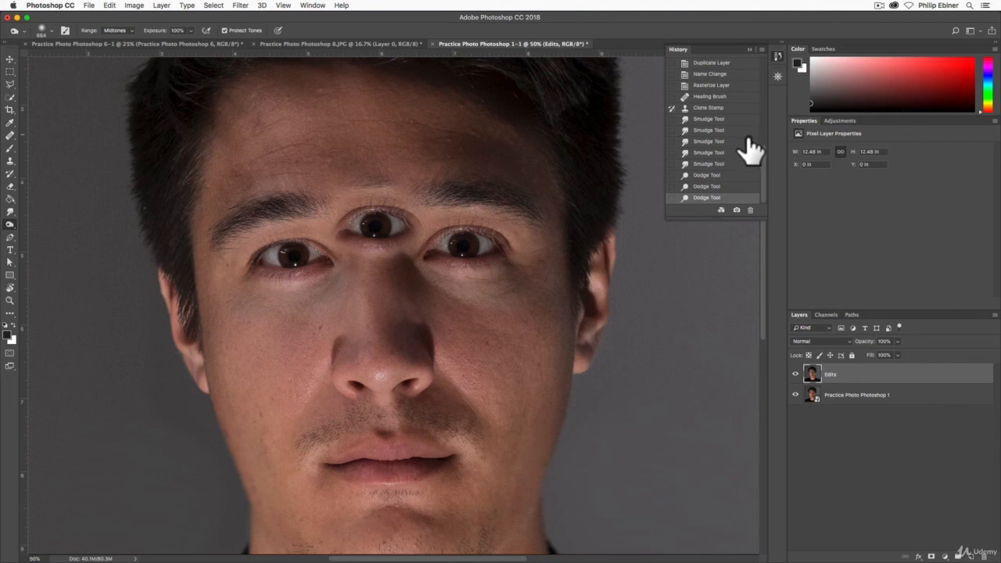
- Deselect all layers and collapse the History panel to leave the portrait unobstructed
{"action": "left_click", "coordinate": [892, 469]}
{"action": "left_click", "coordinate": [777, 56]}
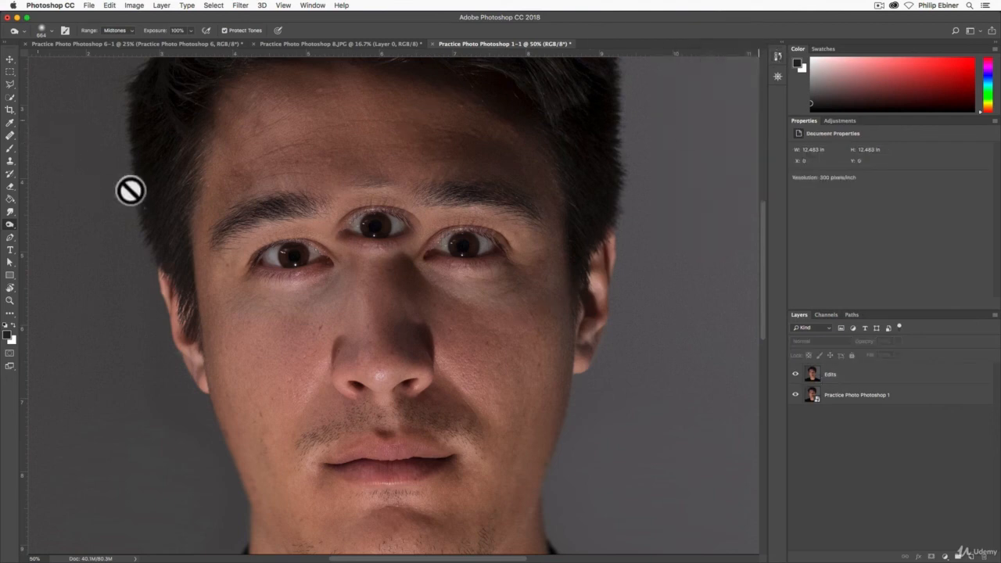
{"action": "key", "text": "alt+z"}
{"action": "left_click", "coordinate": [378, 252], "text": "alt"}
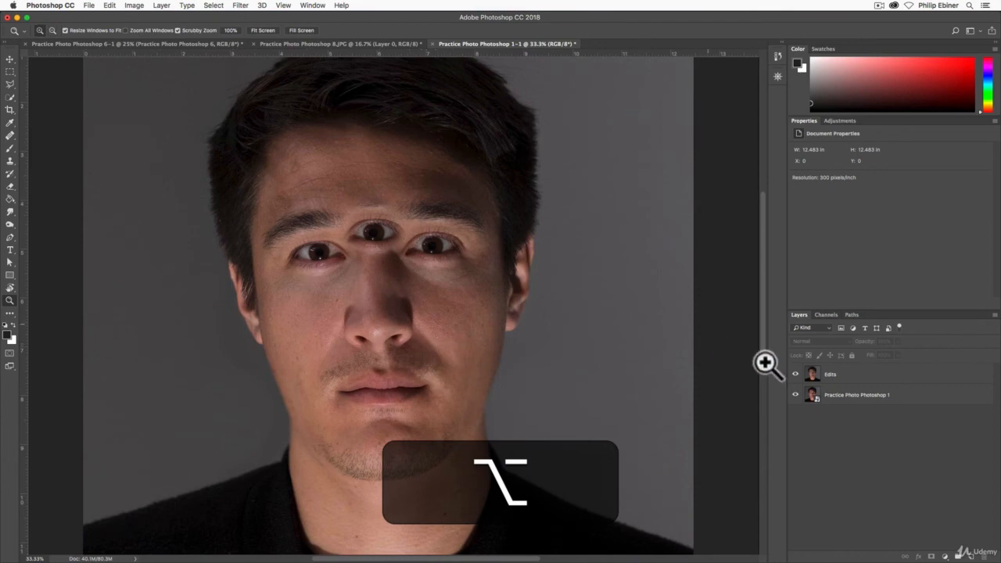